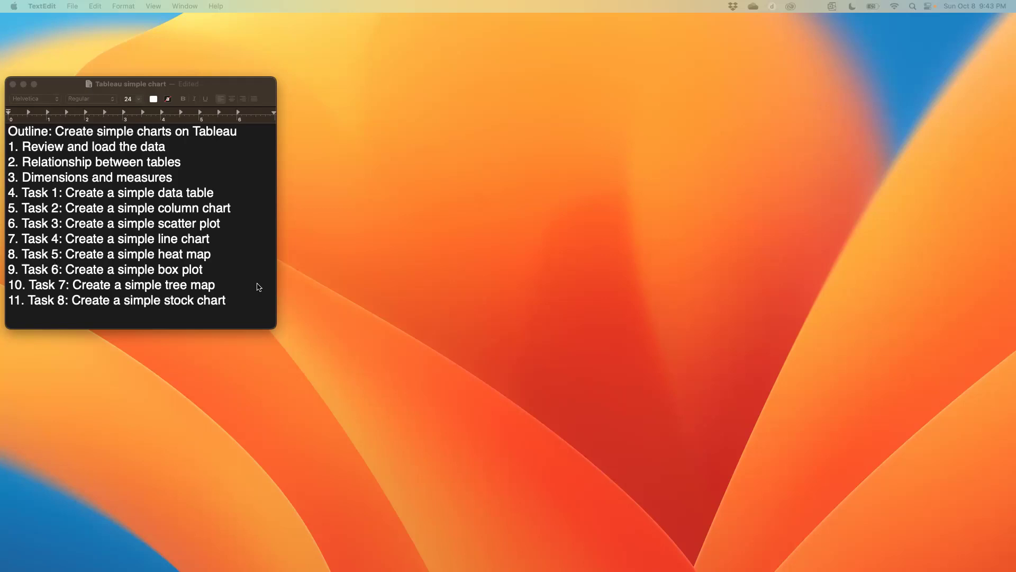
Move one space right with Ctrl+Right to reach the full-screen space beside the TextEdit outline
key(ctrl+Right)
key(ctrl+Right)
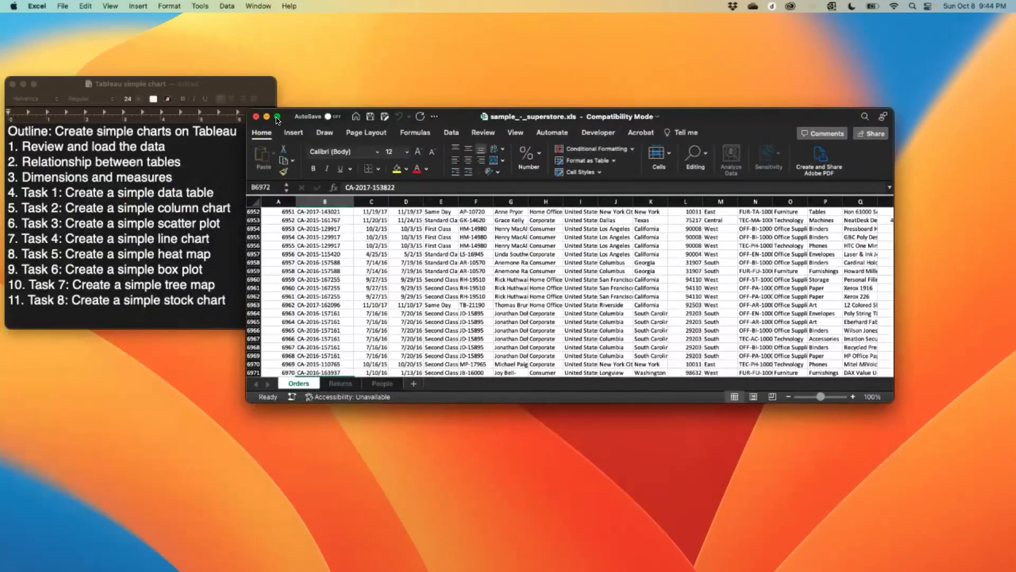
Make the superstore workbook fill the screen and scroll back to the Orders header row
click(289, 135)
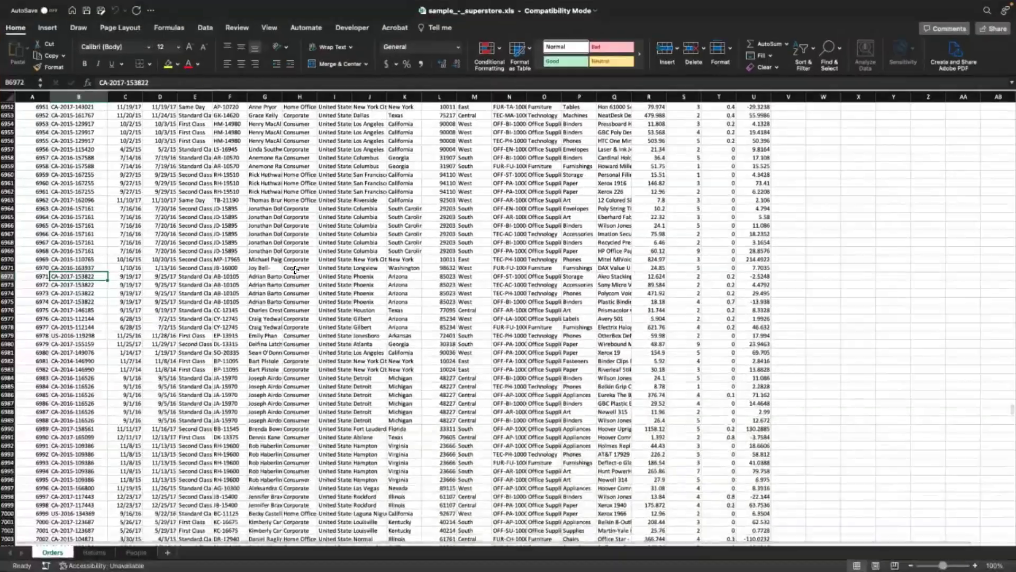
scroll(294, 270, up, 20)
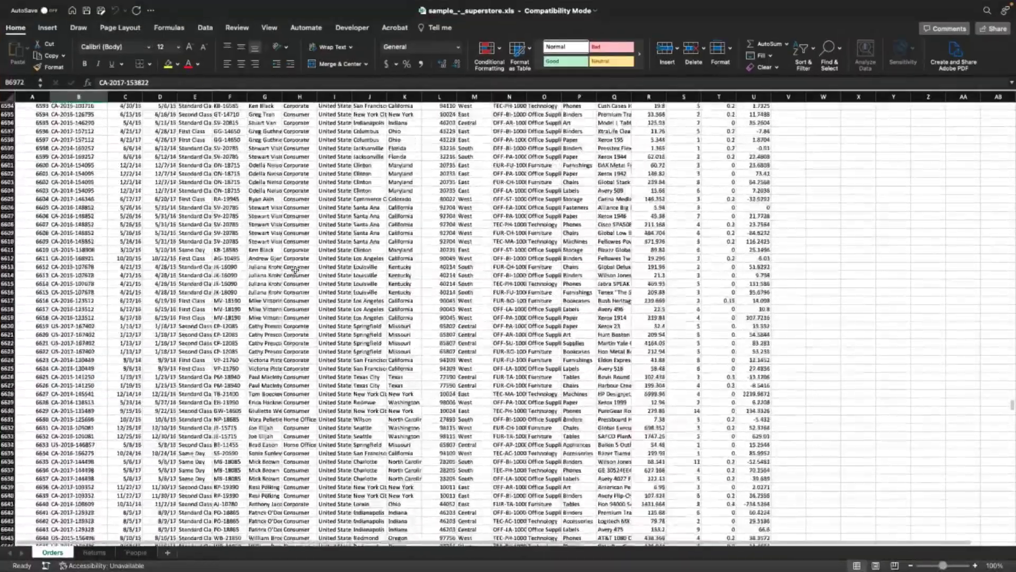
scroll(294, 269, up, 15)
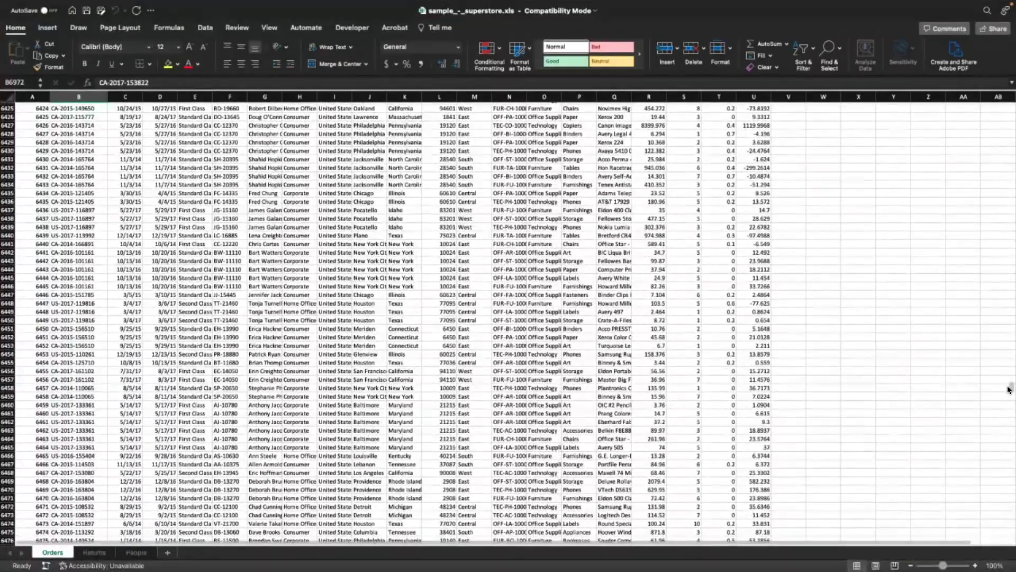
drag(1008, 389, 1008, 104)
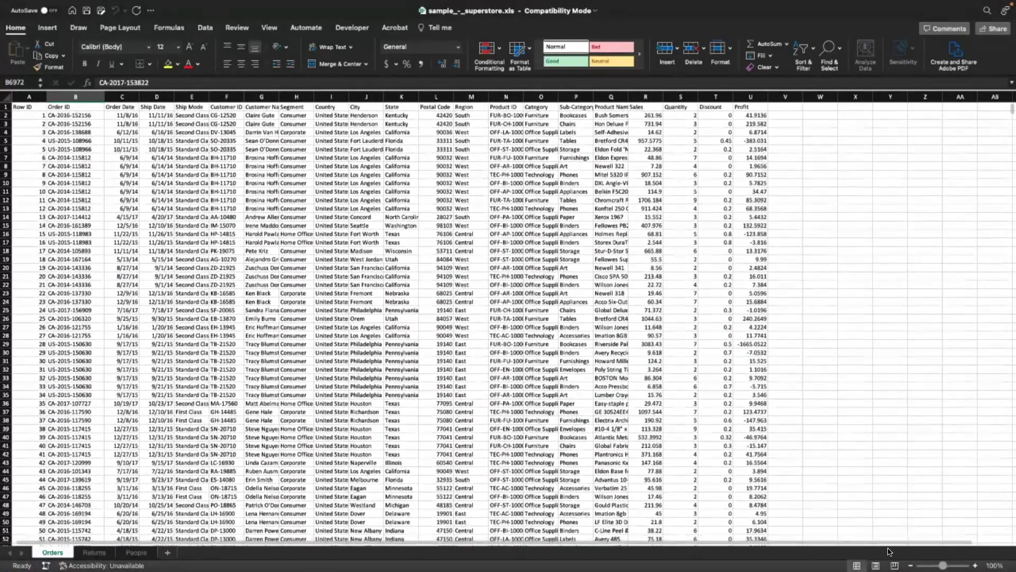
scroll(831, 430, up, 5)
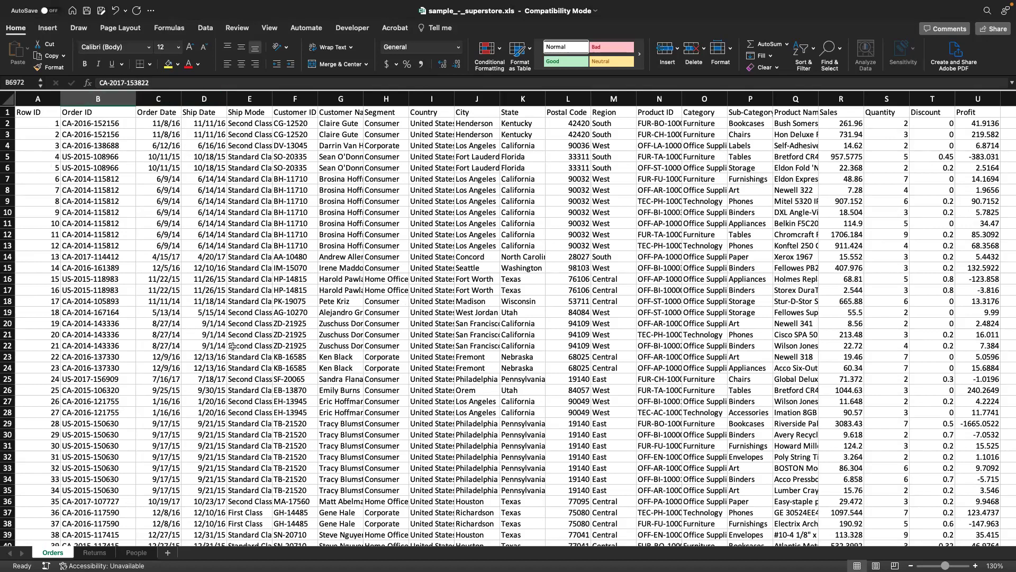
Inspect the Orders data: select the header row, Consumer and Corporate Segment cells, and the Profit column
scroll(292, 353, right, 3)
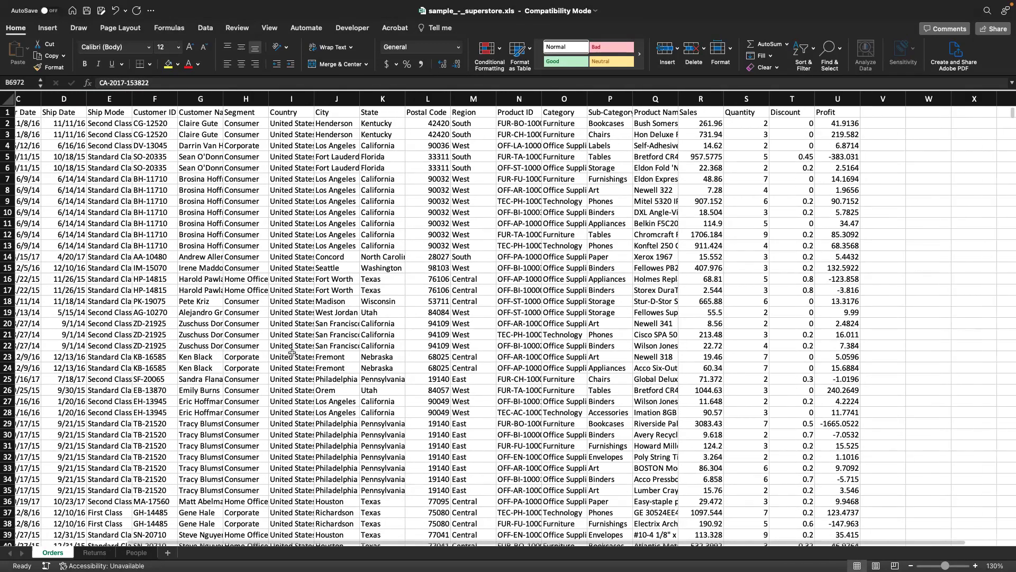
scroll(292, 353, left, 3)
click(16, 111)
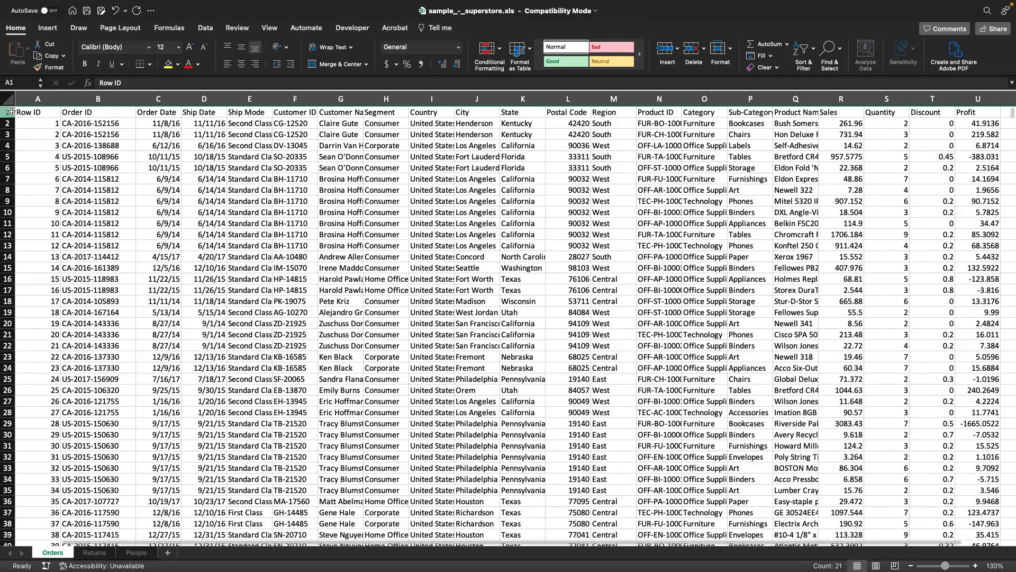
scroll(103, 174, right, 5)
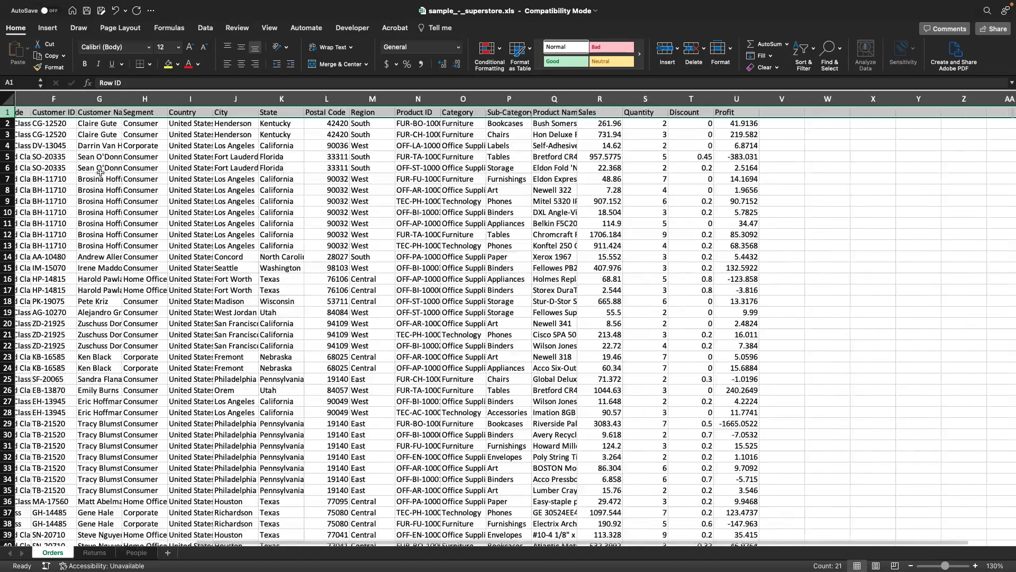
click(138, 180)
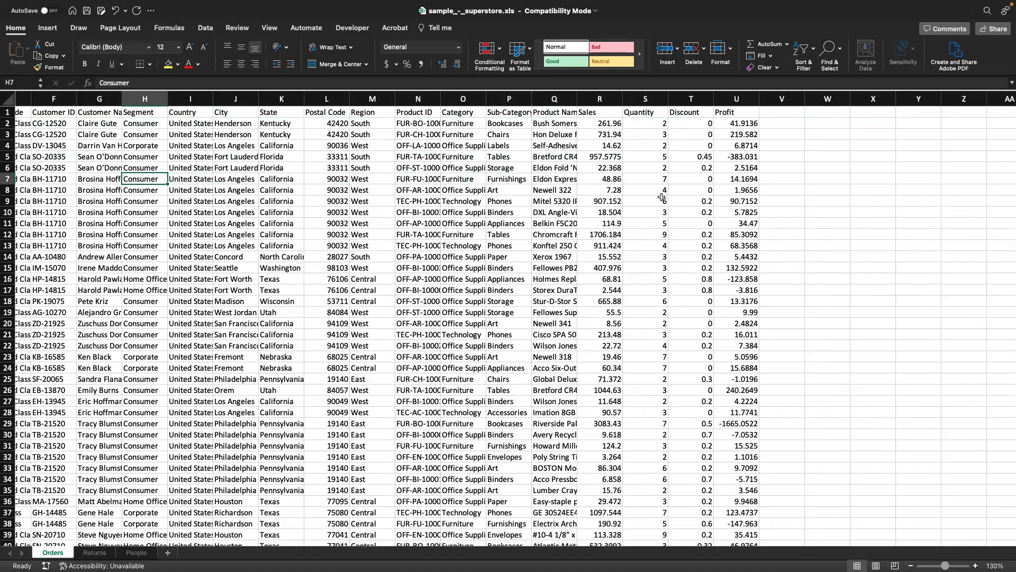
scroll(698, 159, right, 1)
click(716, 102)
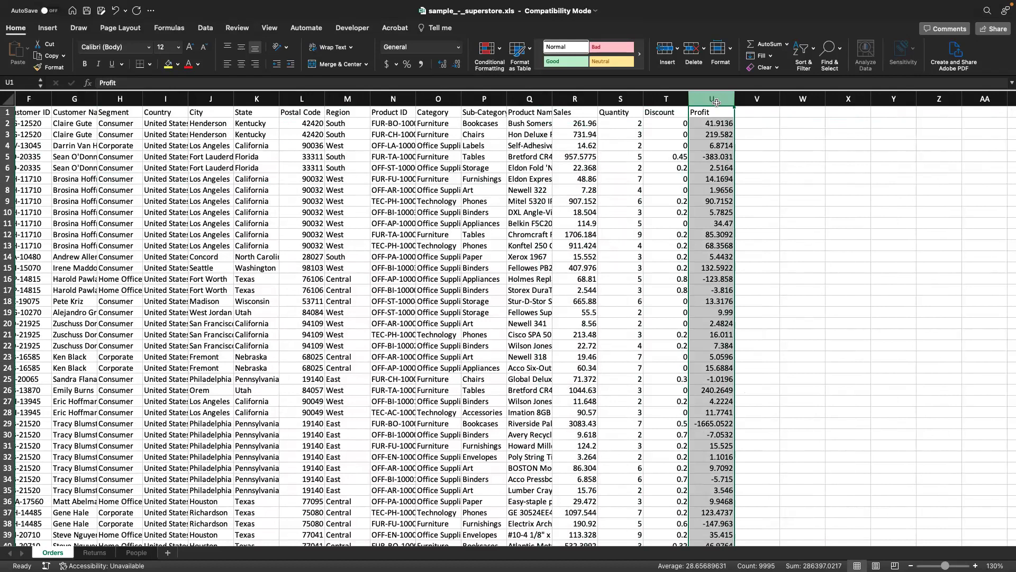
scroll(568, 161, left, 5)
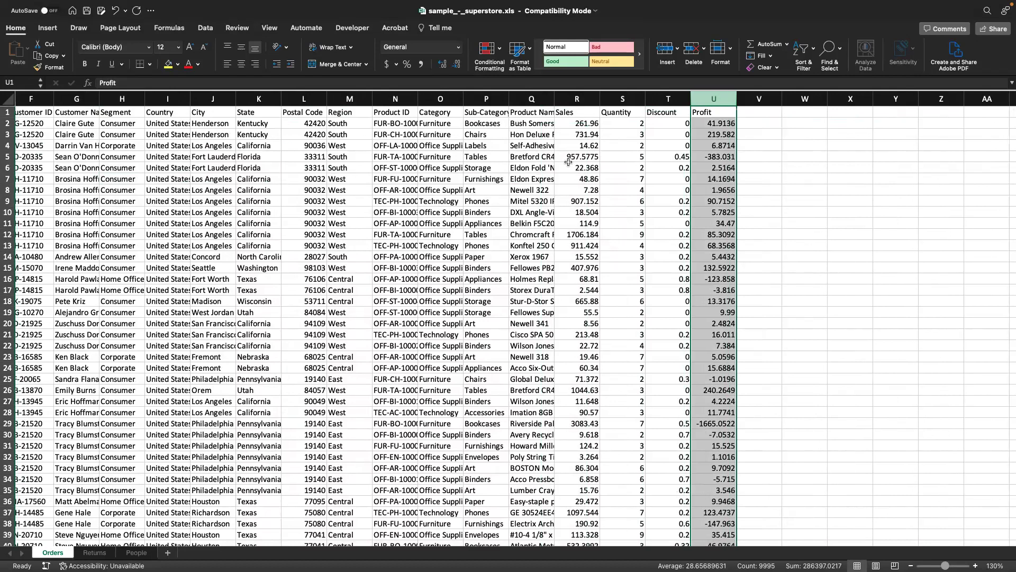
scroll(568, 162, right, 1)
click(371, 149)
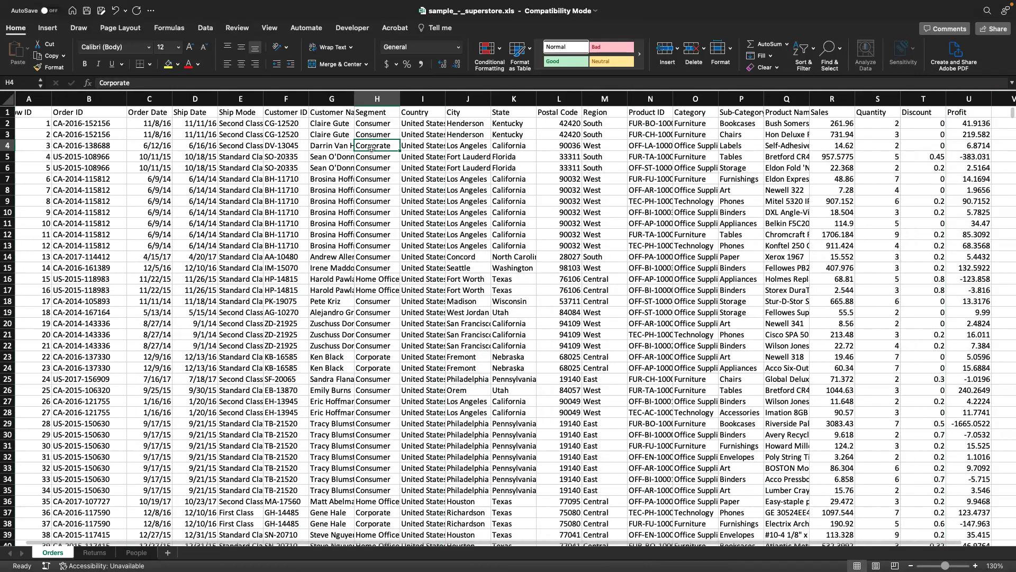
scroll(371, 148, left, 1)
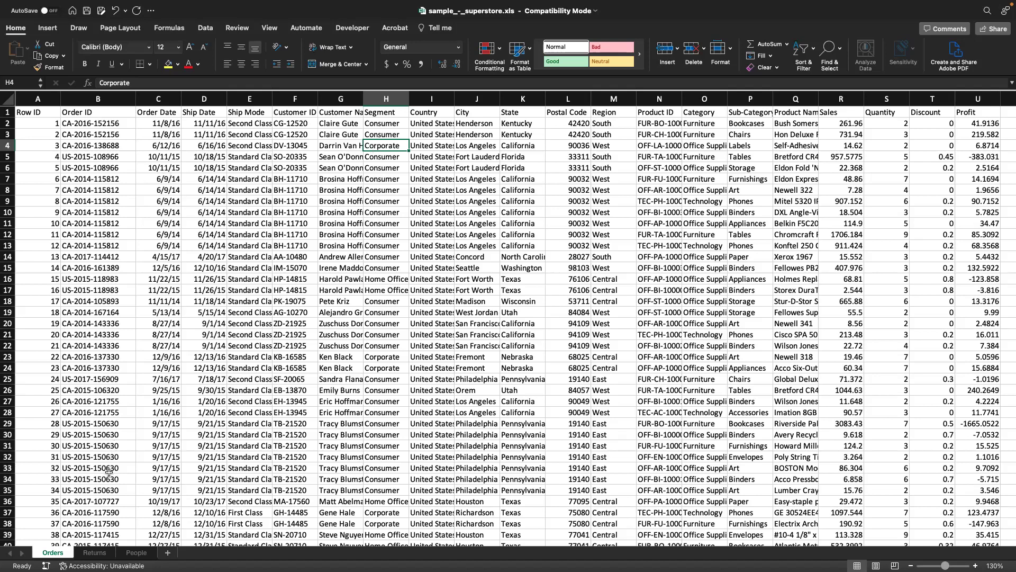
Switch to the Returns sheet, scroll through it, and select the Order ID column
click(94, 554)
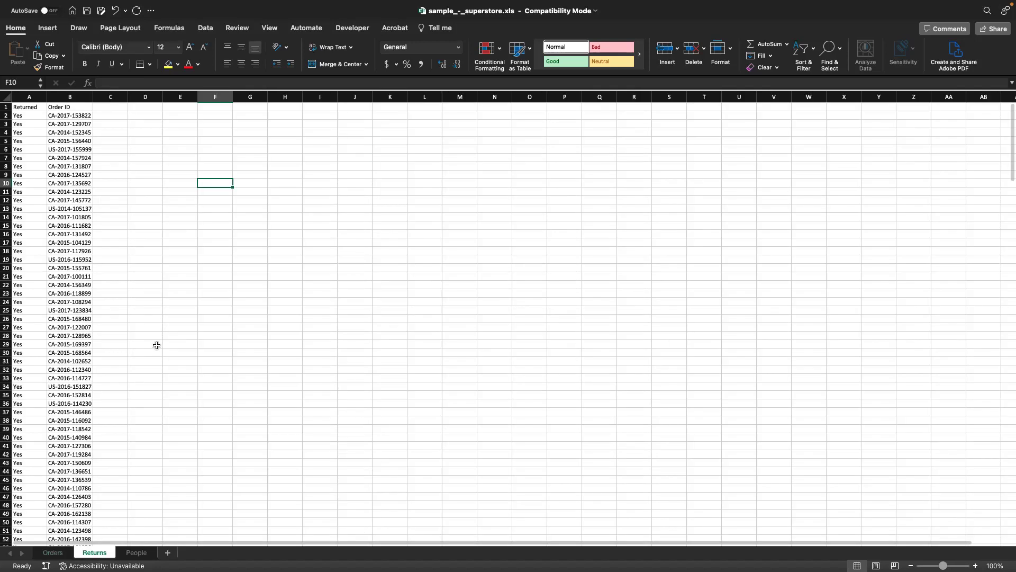
scroll(165, 317, down, 3)
scroll(96, 302, down, 5)
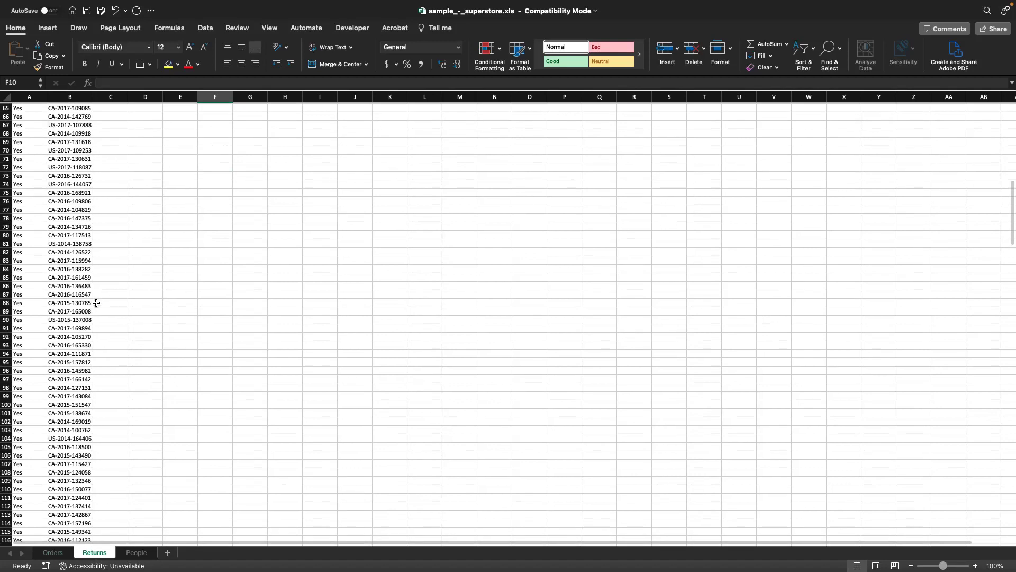
scroll(95, 302, up, 5)
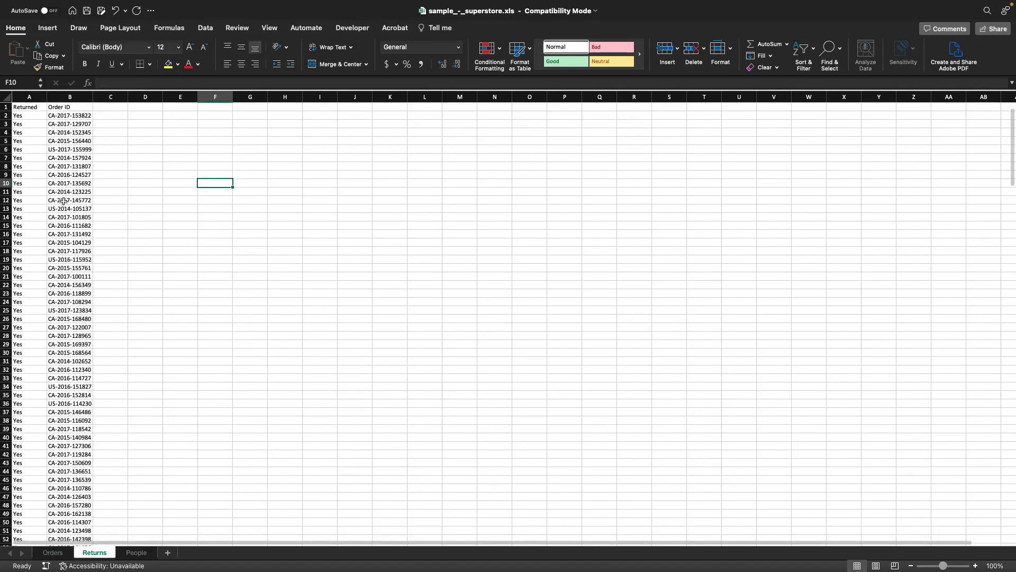
click(68, 99)
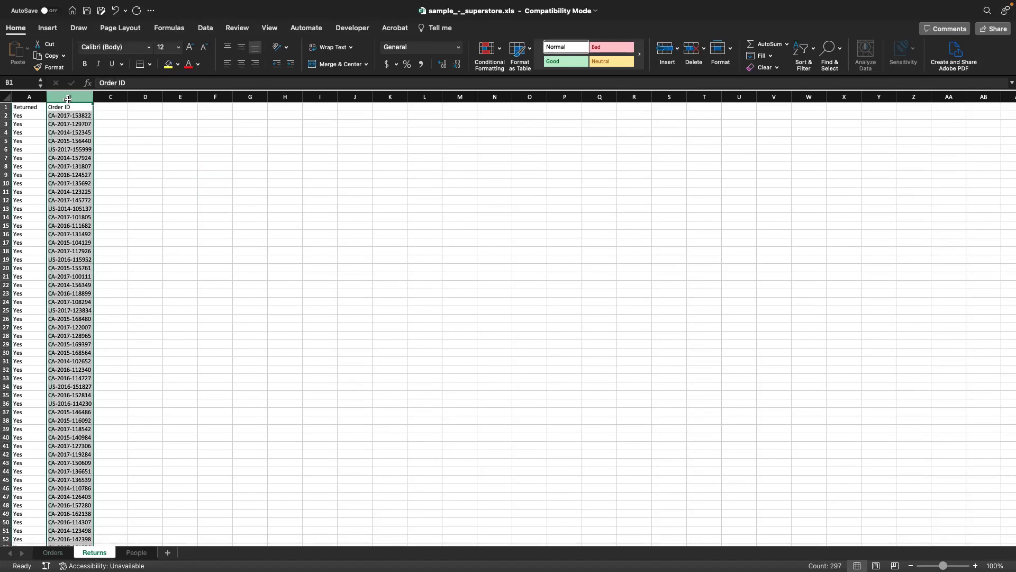
Turn on Sort & Filter filtering for the Returned and Order ID headers, checking the Returned dropdown
click(40, 106)
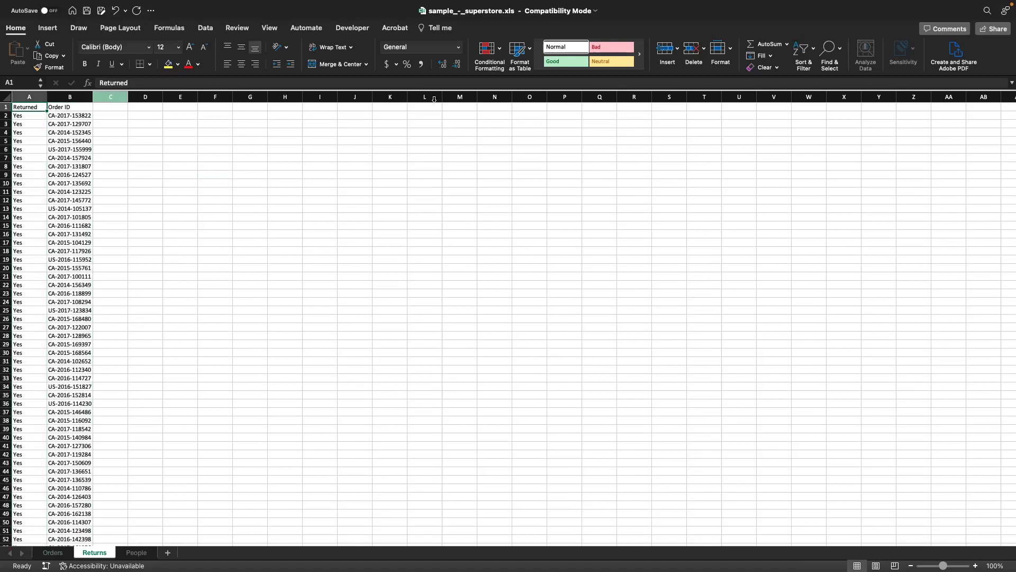
click(804, 53)
click(819, 110)
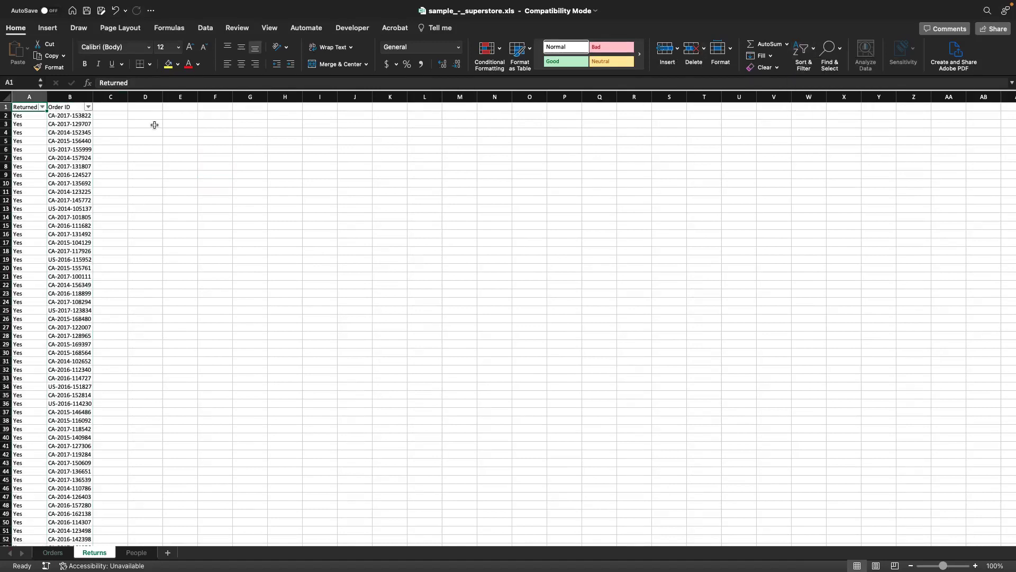
click(42, 107)
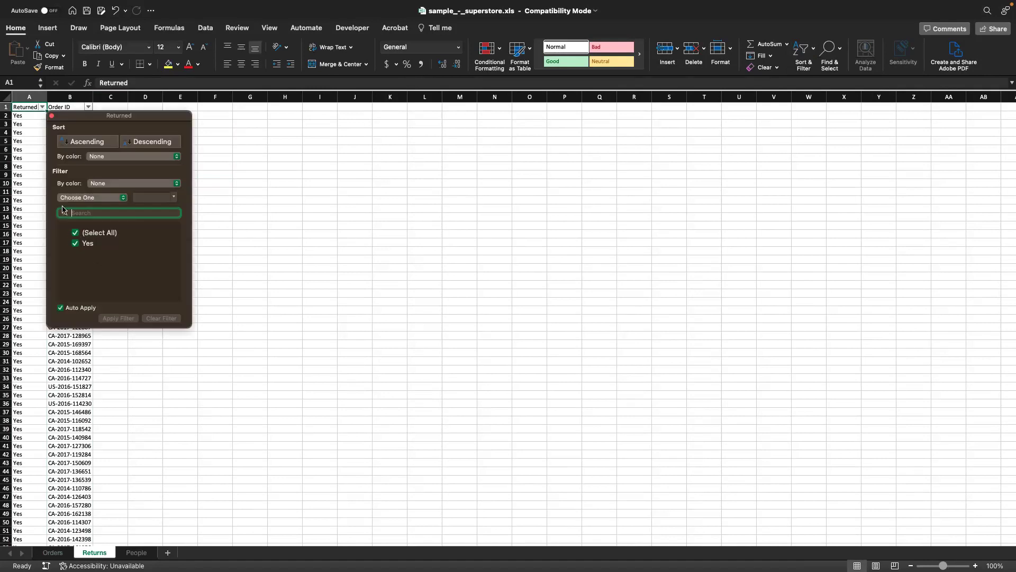
click(52, 117)
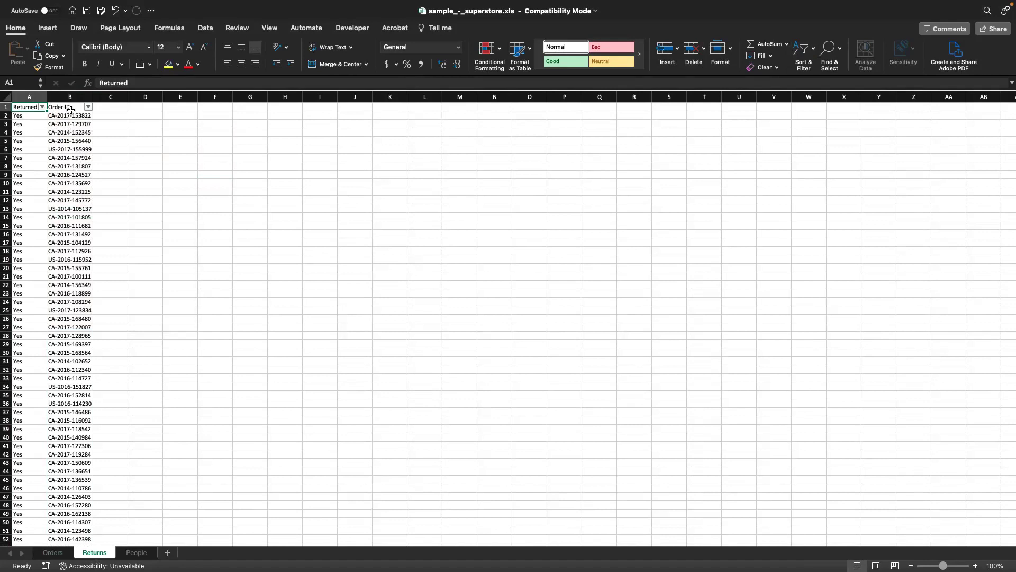
click(67, 108)
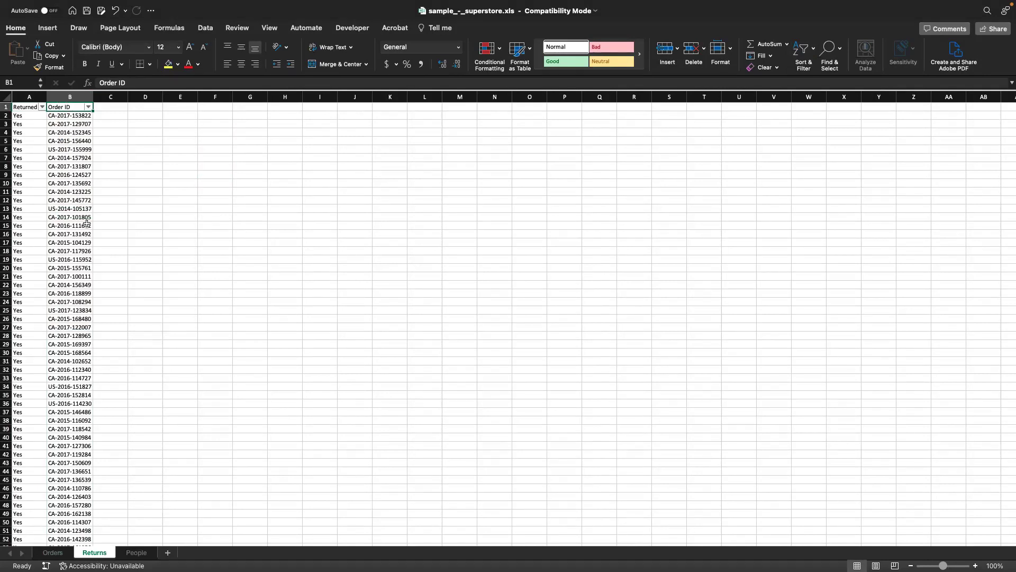
Select the Orders sheet's Order ID column, then review the first and last persons on the People sheet
click(53, 552)
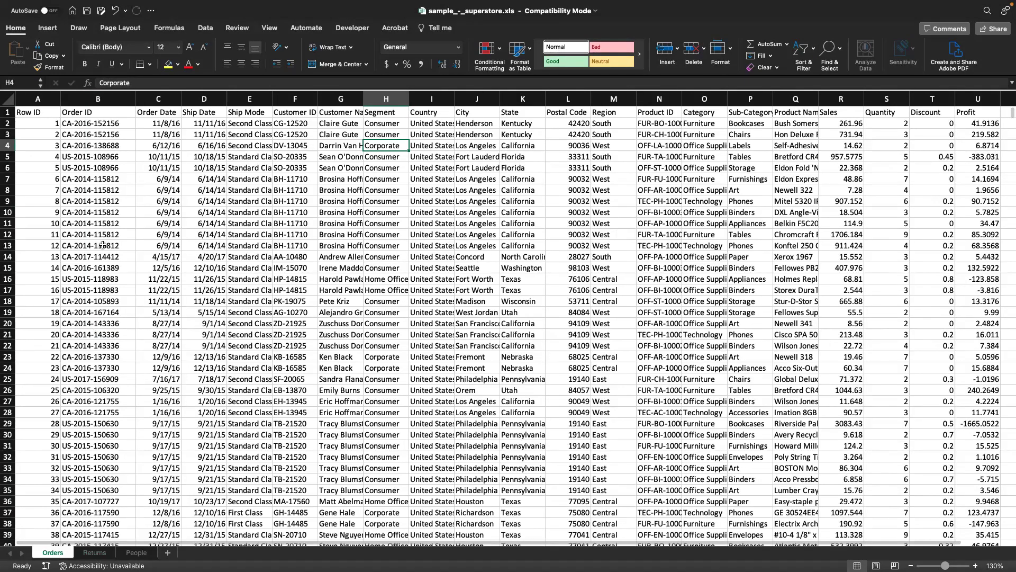
click(97, 100)
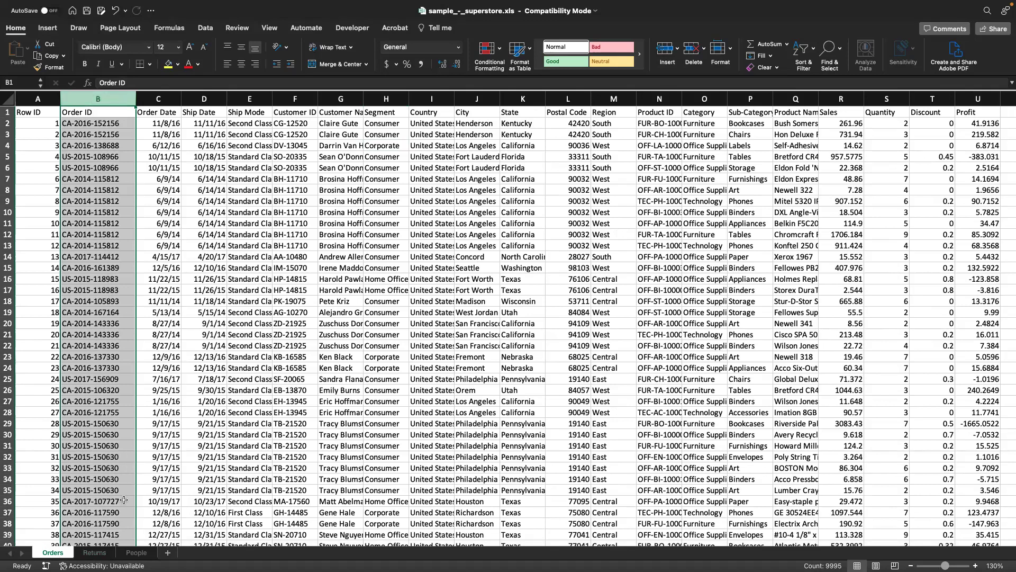
click(136, 553)
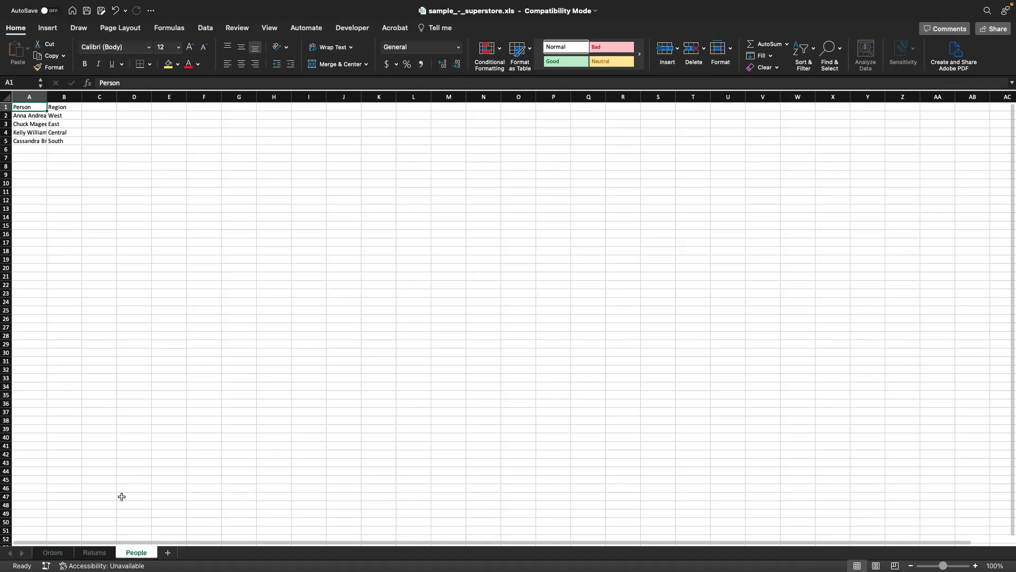
click(28, 113)
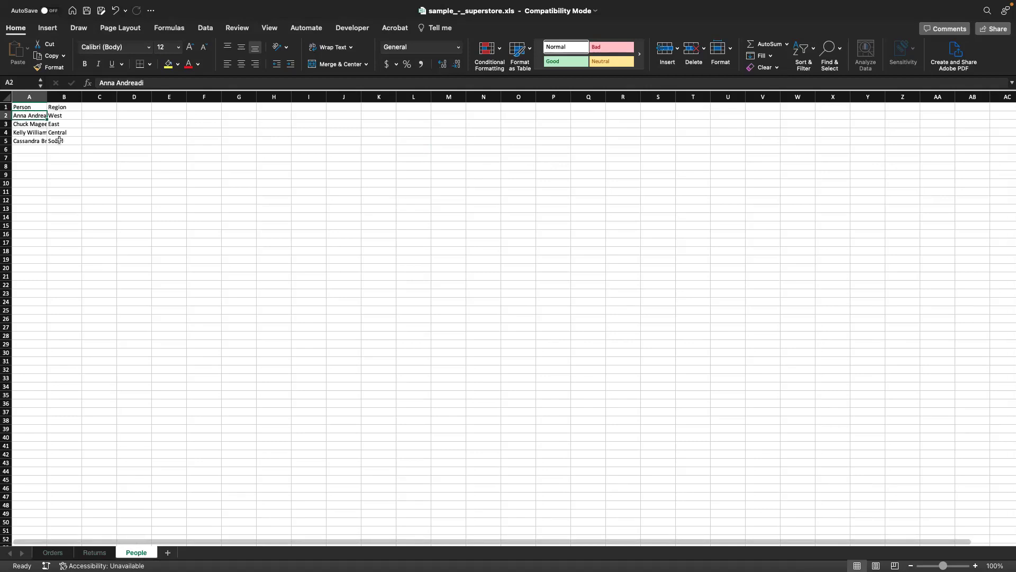
click(23, 140)
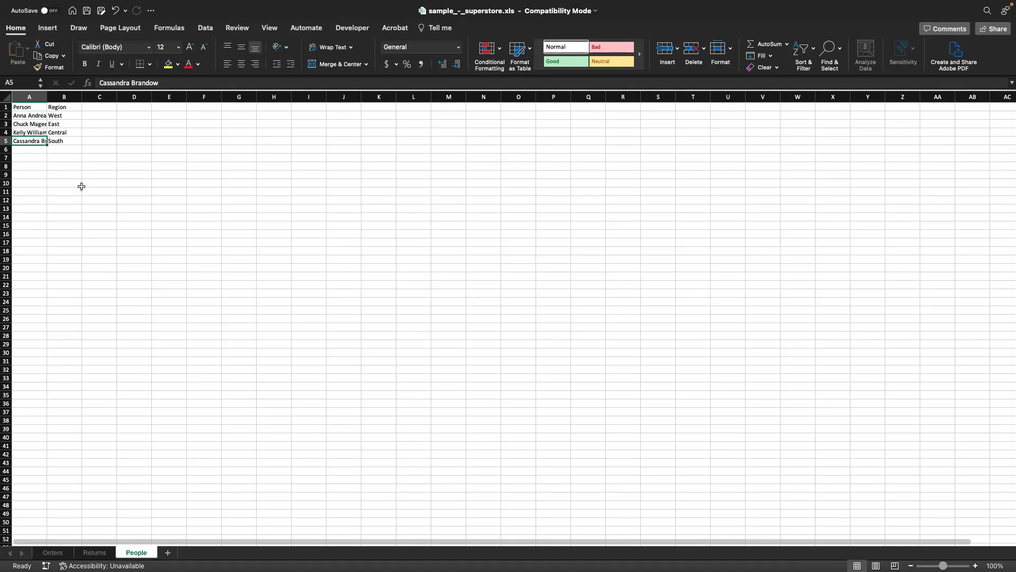
Highlight 'Review and load the data' in the TextEdit outline, then move to the Tableau Public space
key(ctrl+Left)
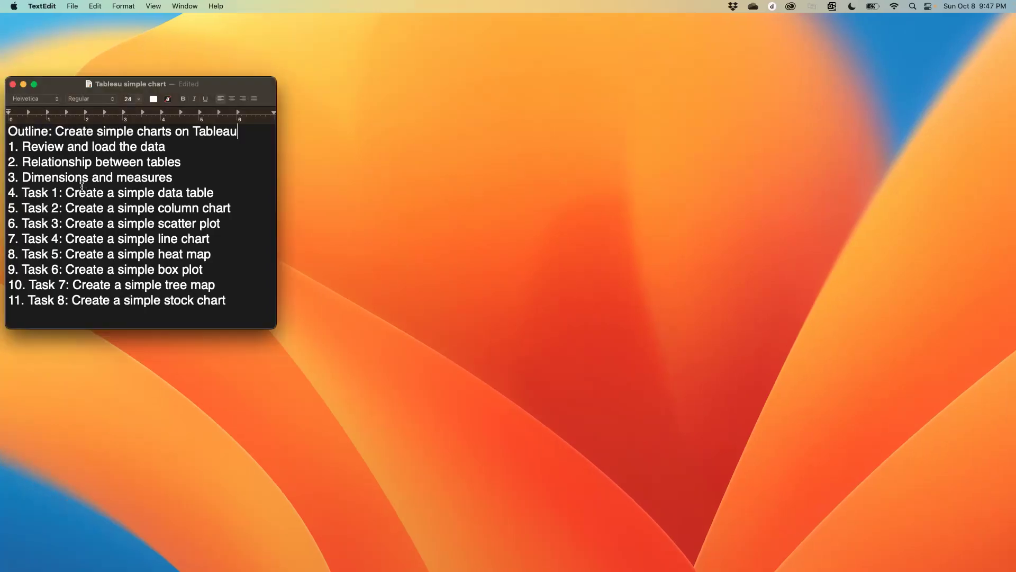
drag(22, 146, 166, 147)
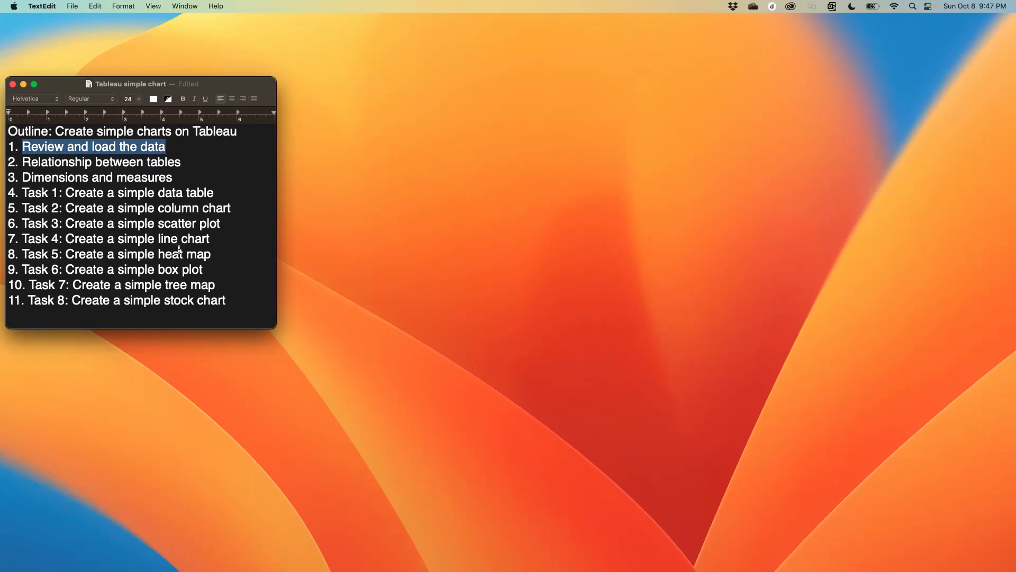
key(ctrl+Right)
key(ctrl+Right)
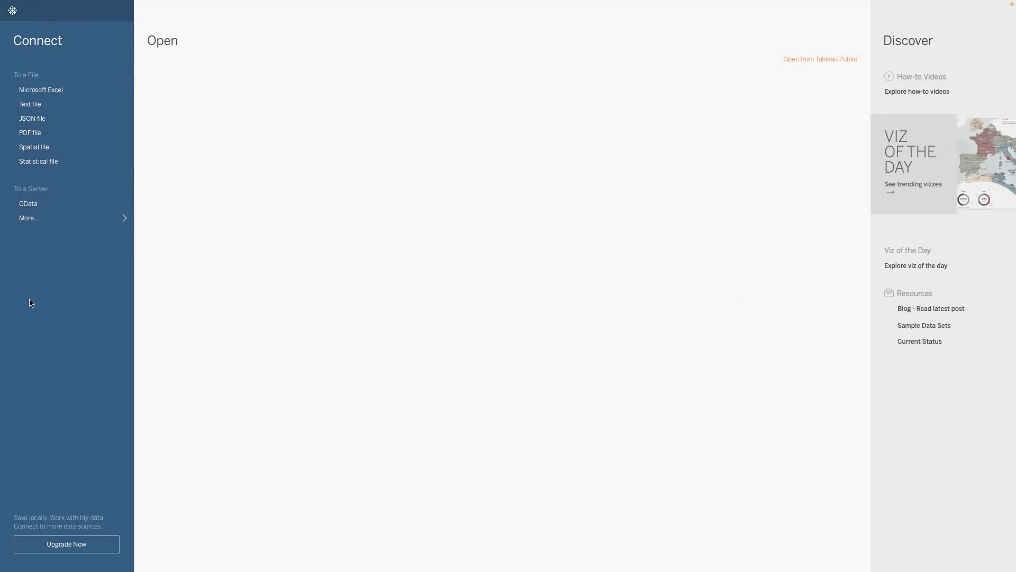
Connect Tableau to the sample_-_superstore.xls Excel workbook from Downloads
click(54, 91)
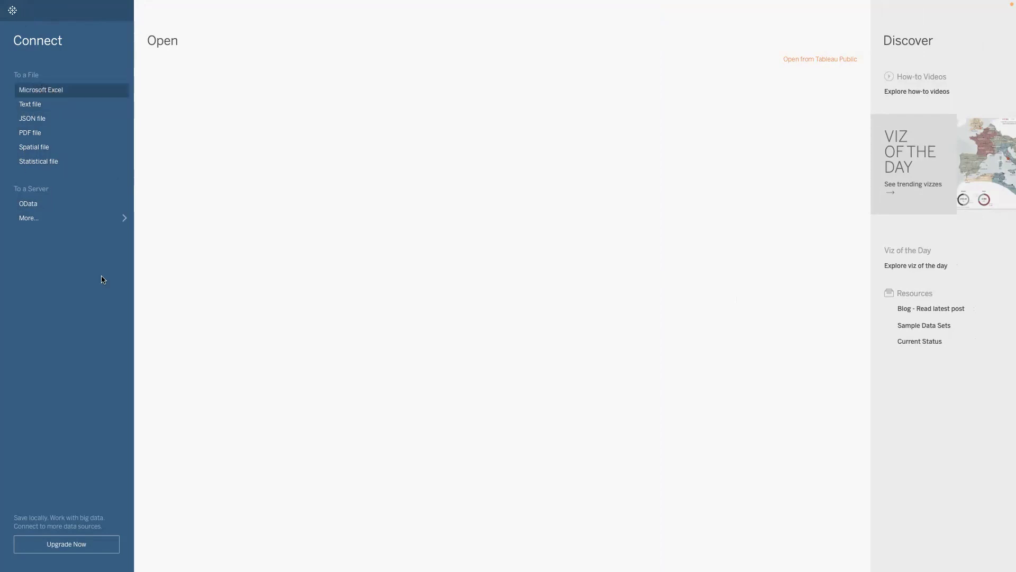
click(454, 140)
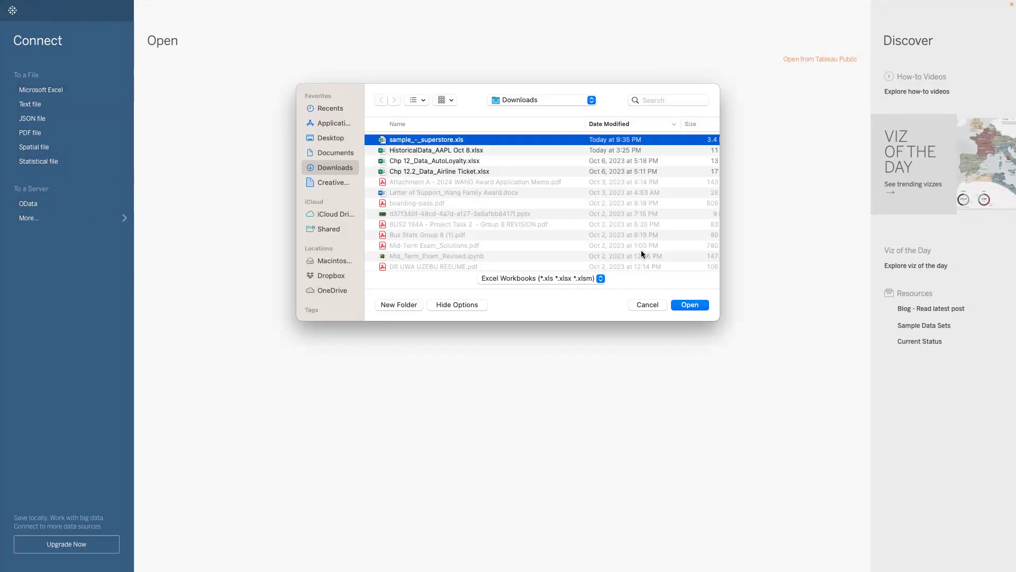
click(685, 306)
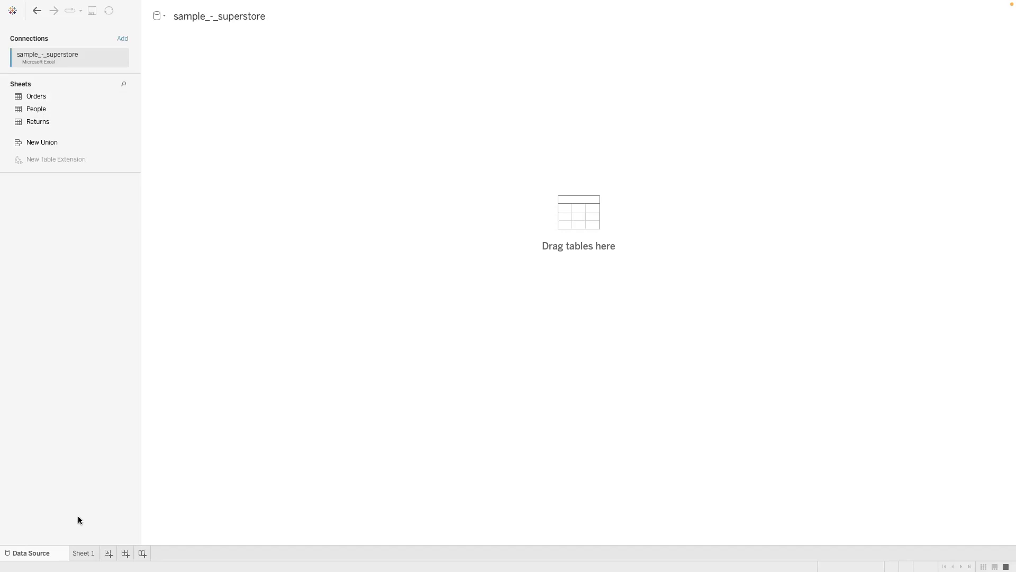
click(83, 553)
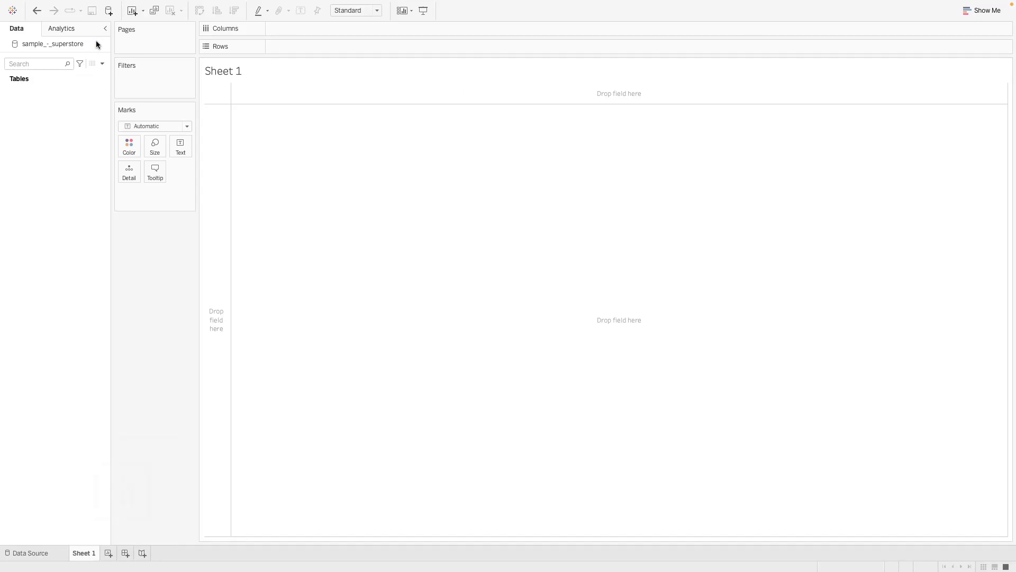
mouse_move(98, 46)
click(28, 553)
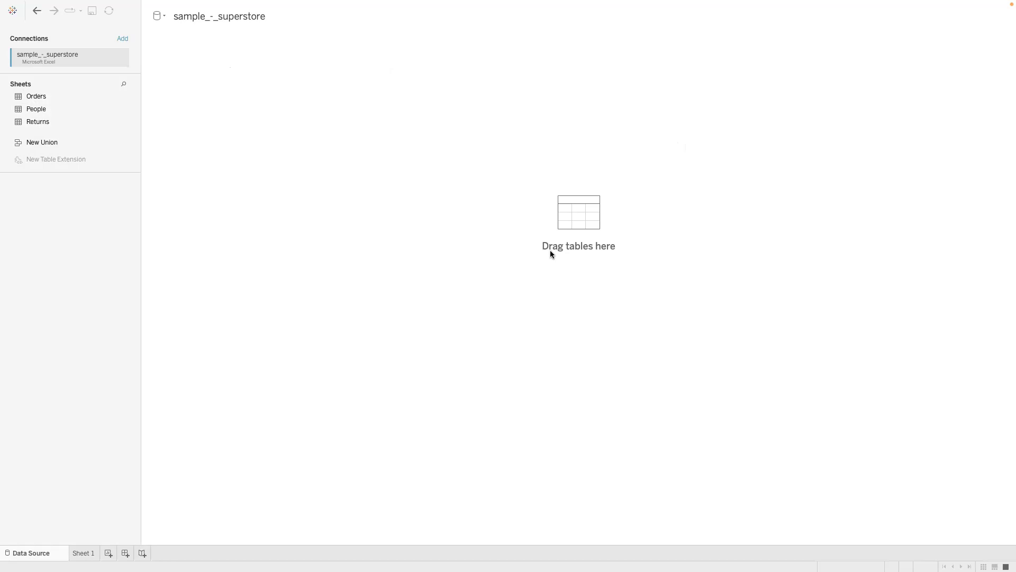
Drag the Orders sheet onto the canvas and browse its 21-field, 9994-row data preview
click(34, 96)
drag(254, 148, 414, 168)
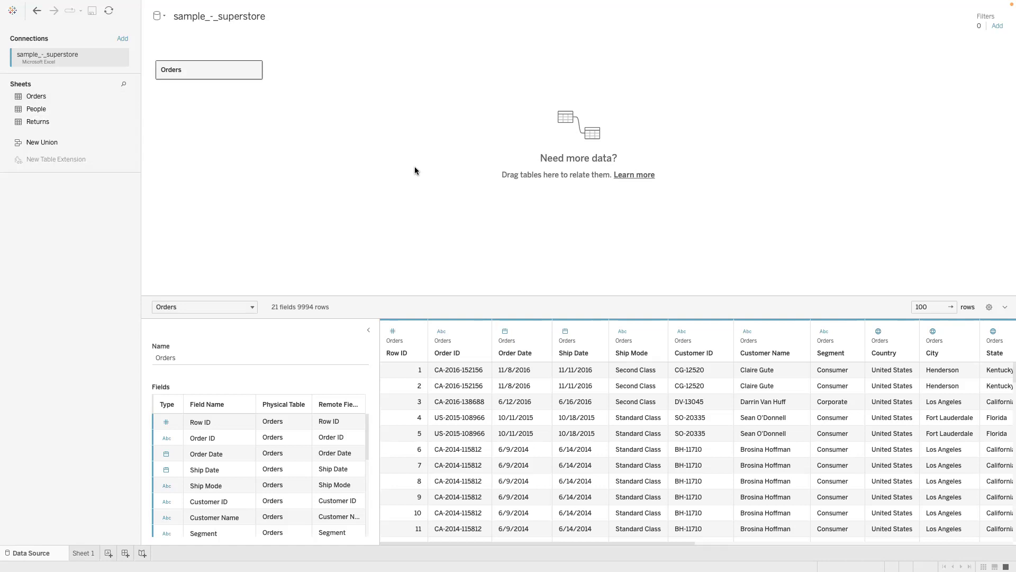
scroll(445, 372, right, 1)
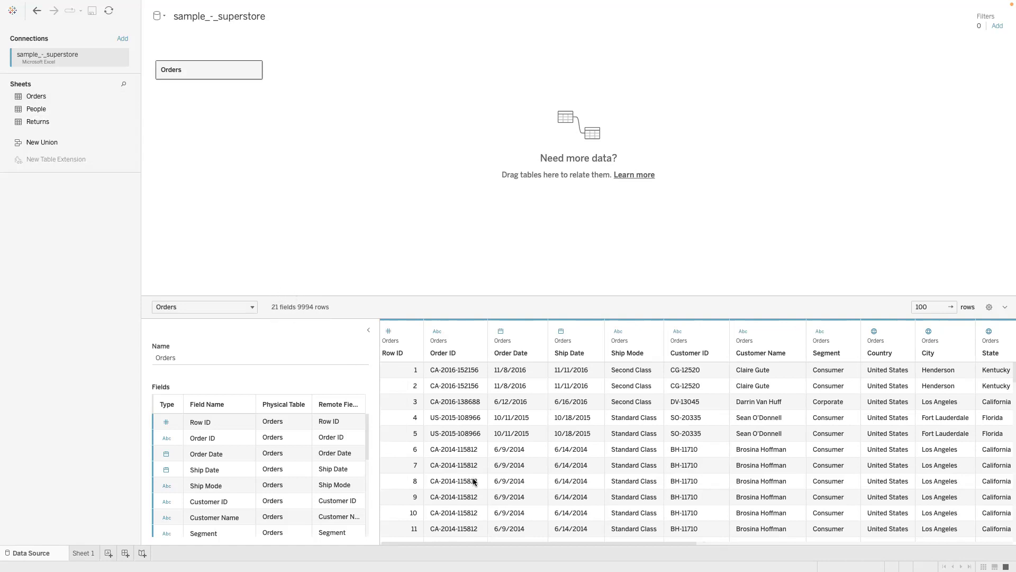
scroll(473, 480, right, 5)
scroll(472, 481, right, 3)
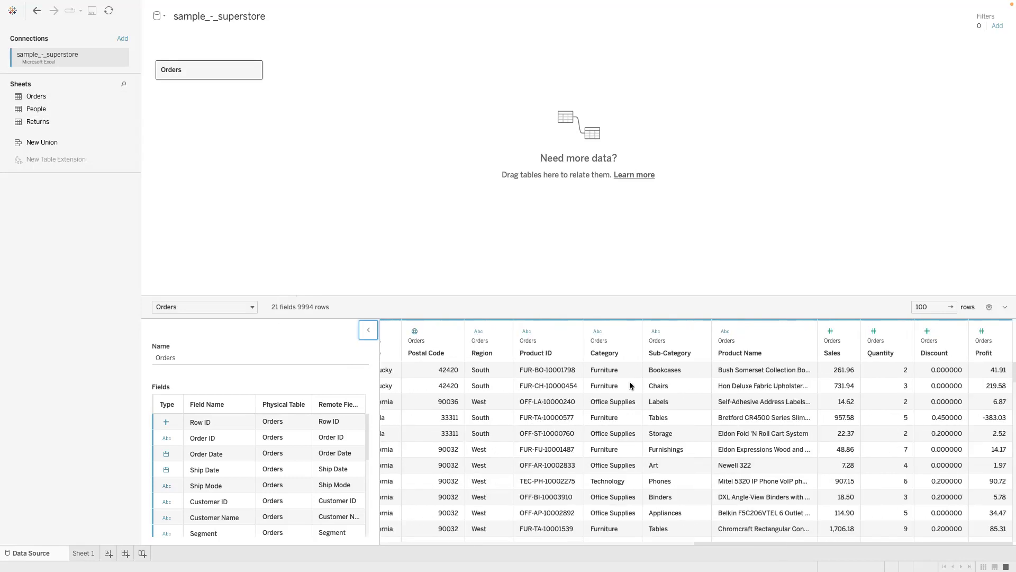
scroll(656, 428, left, 8)
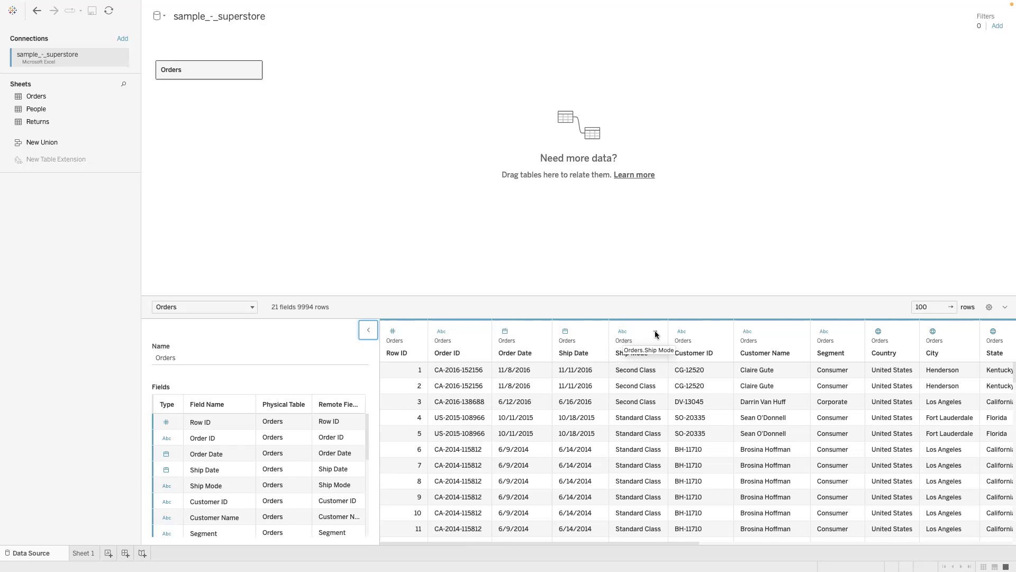
scroll(792, 378, right, 5)
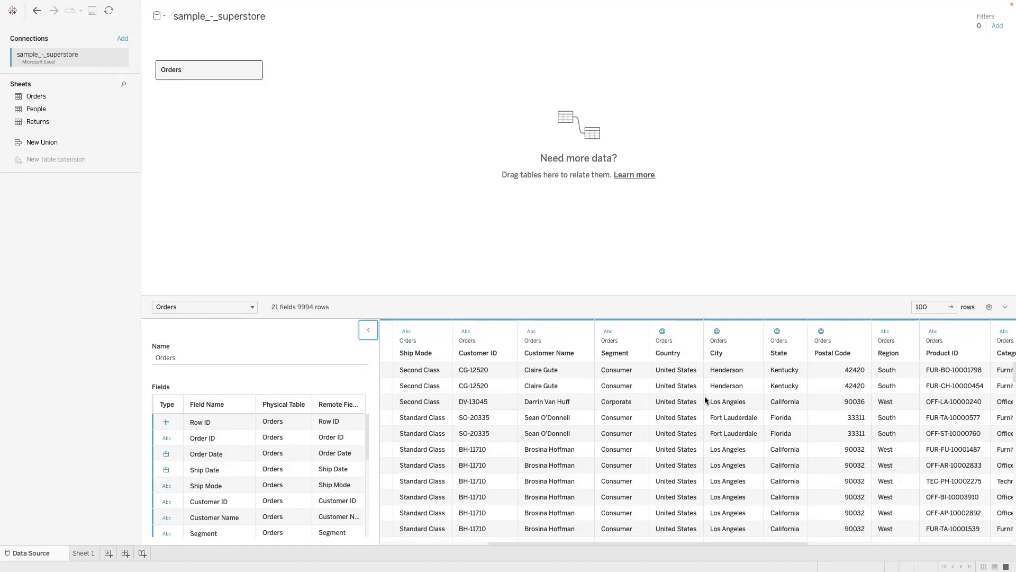
scroll(704, 396, right, 8)
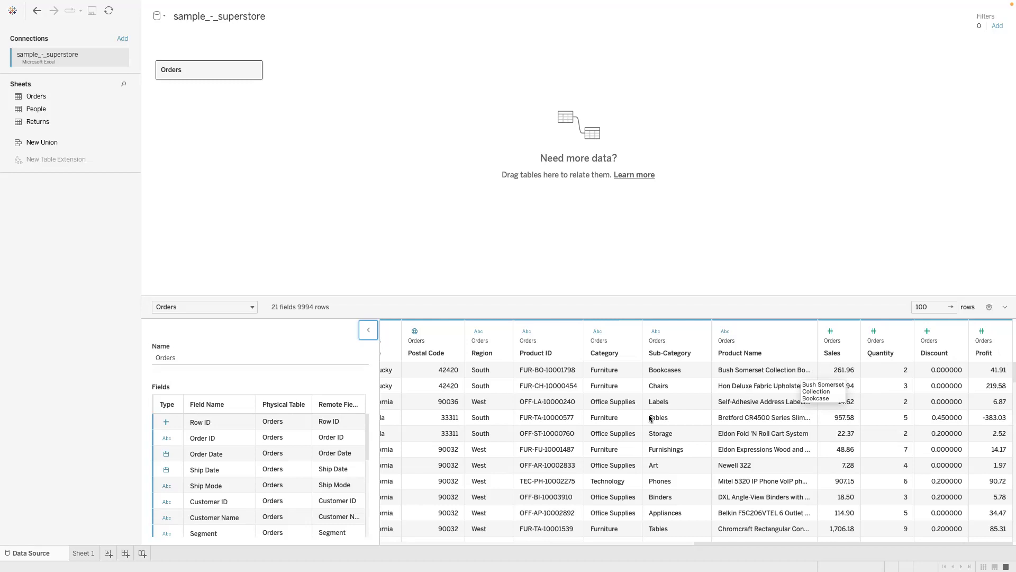
scroll(650, 419, left, 10)
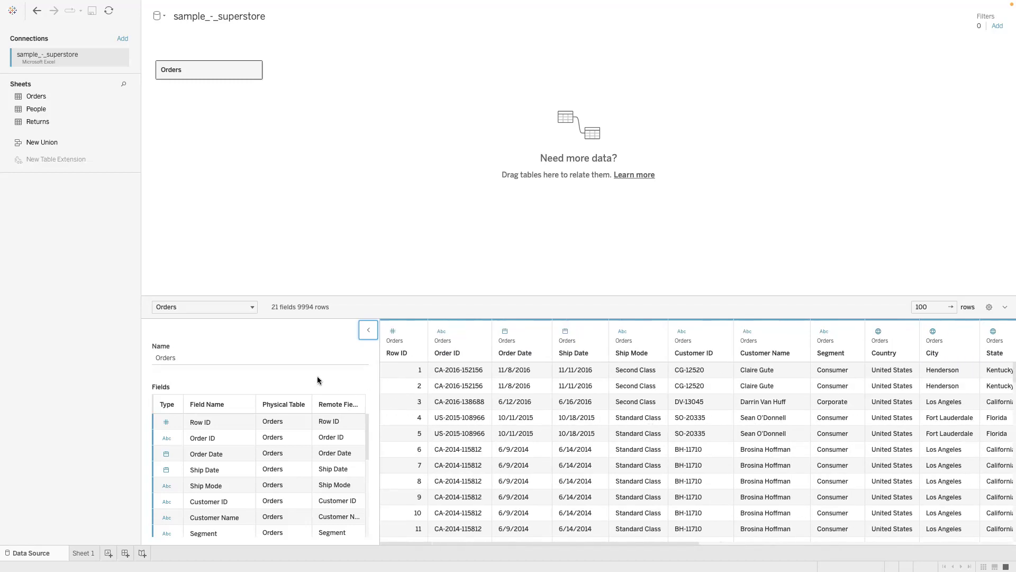
scroll(359, 425, down, 5)
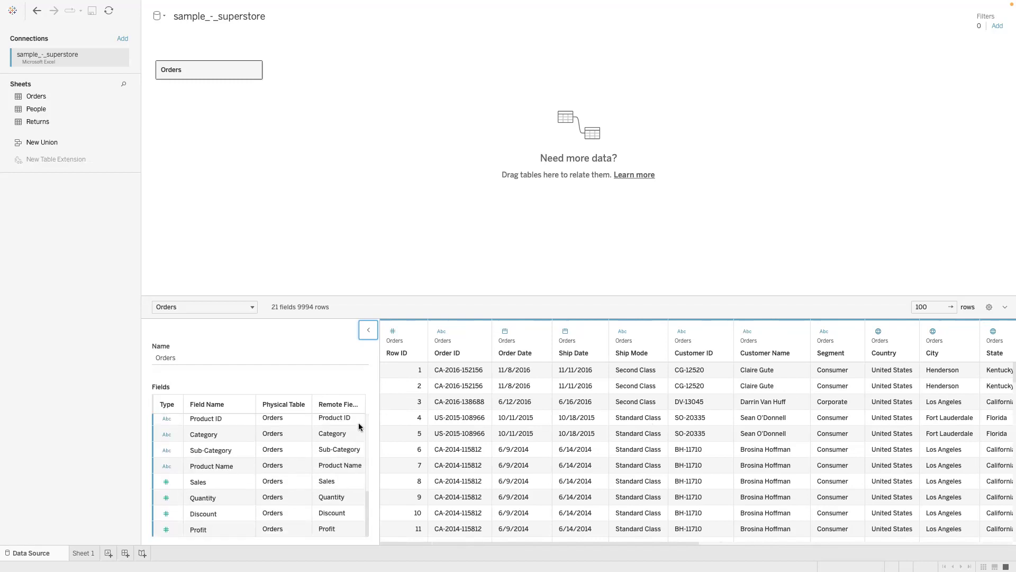
scroll(358, 425, up, 1)
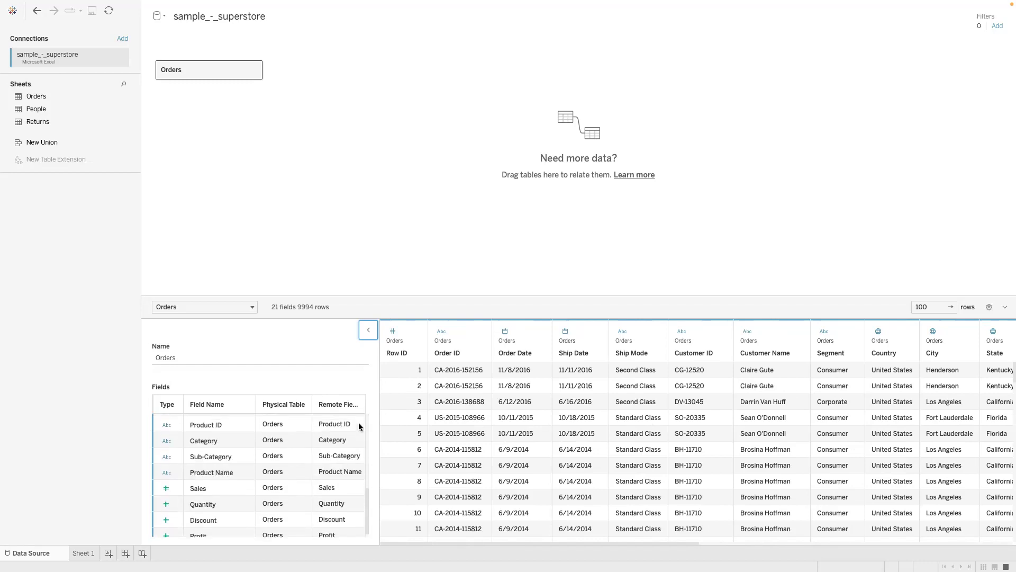
scroll(358, 424, up, 5)
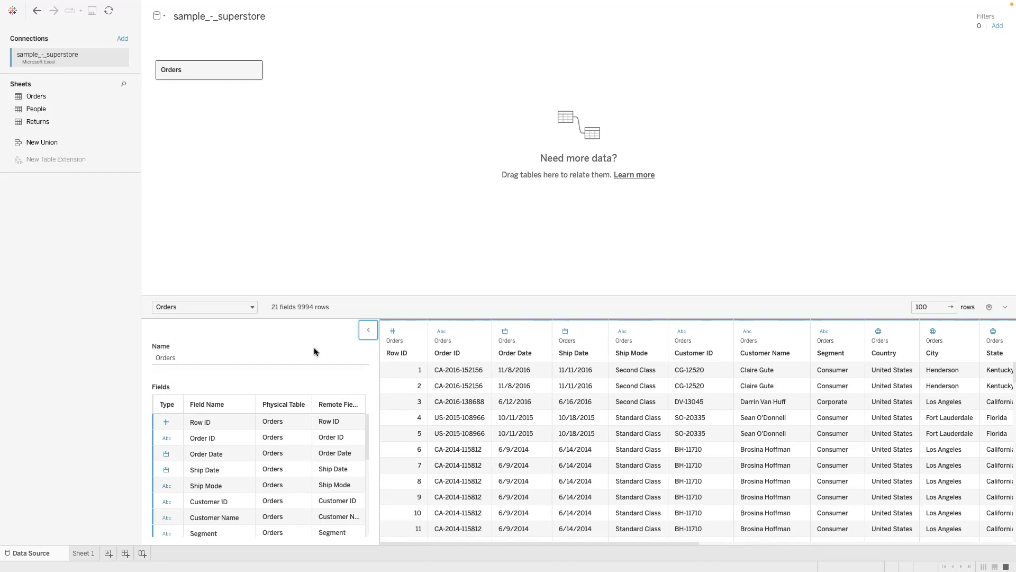
click(252, 307)
click(272, 274)
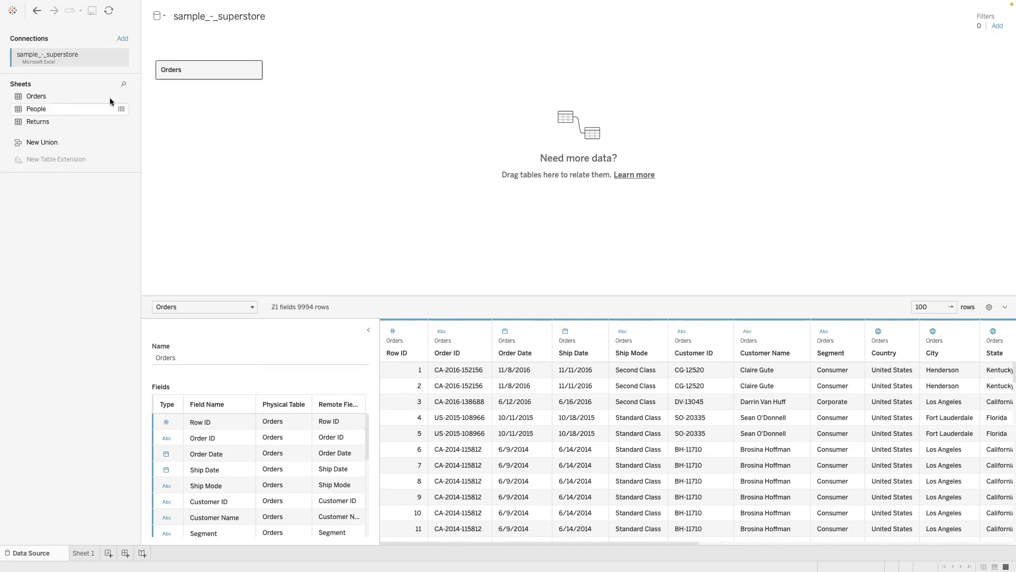
Relate the Returns table to Orders and preview each table's fields and data
drag(37, 123, 324, 100)
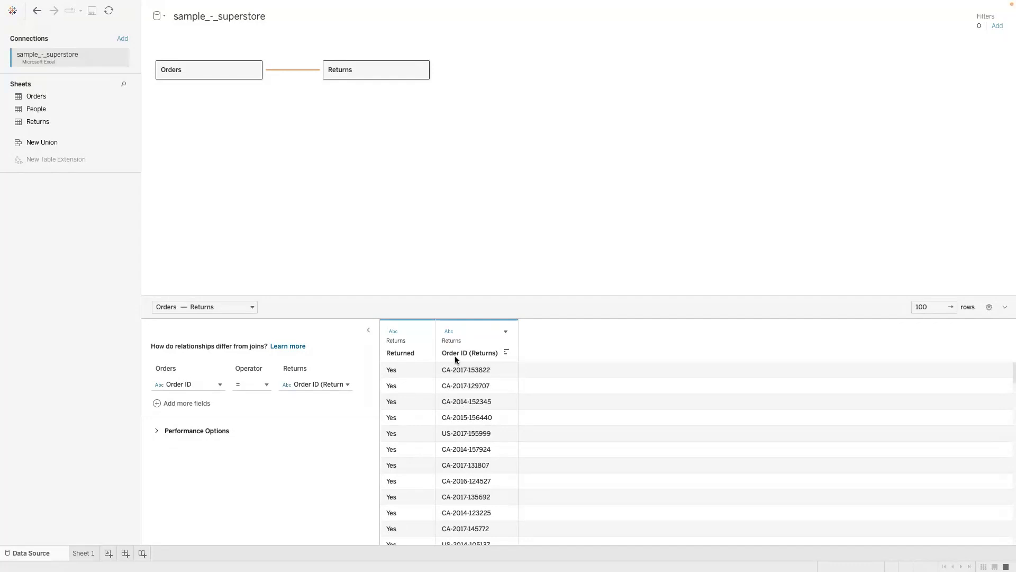
click(204, 69)
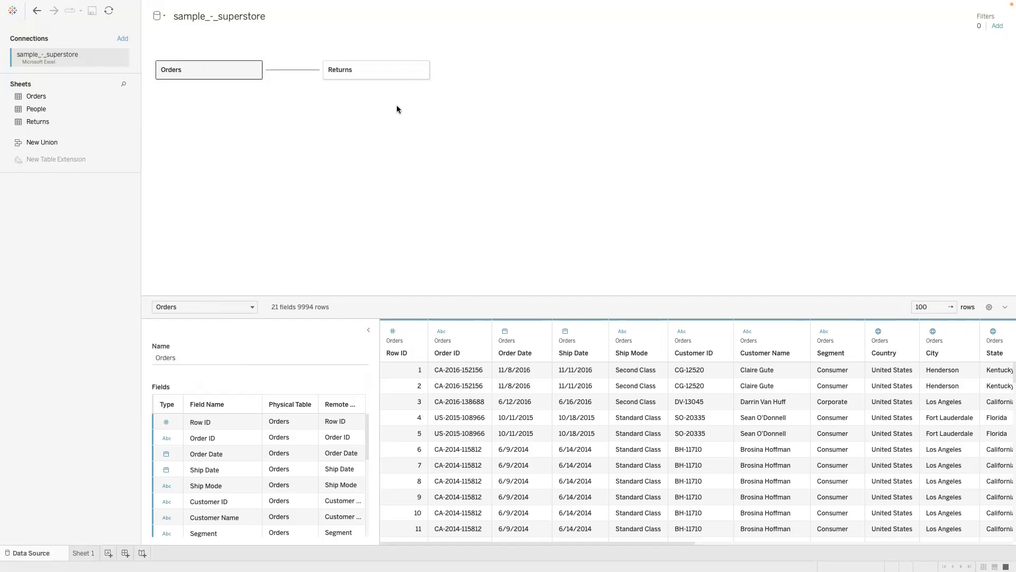
click(387, 68)
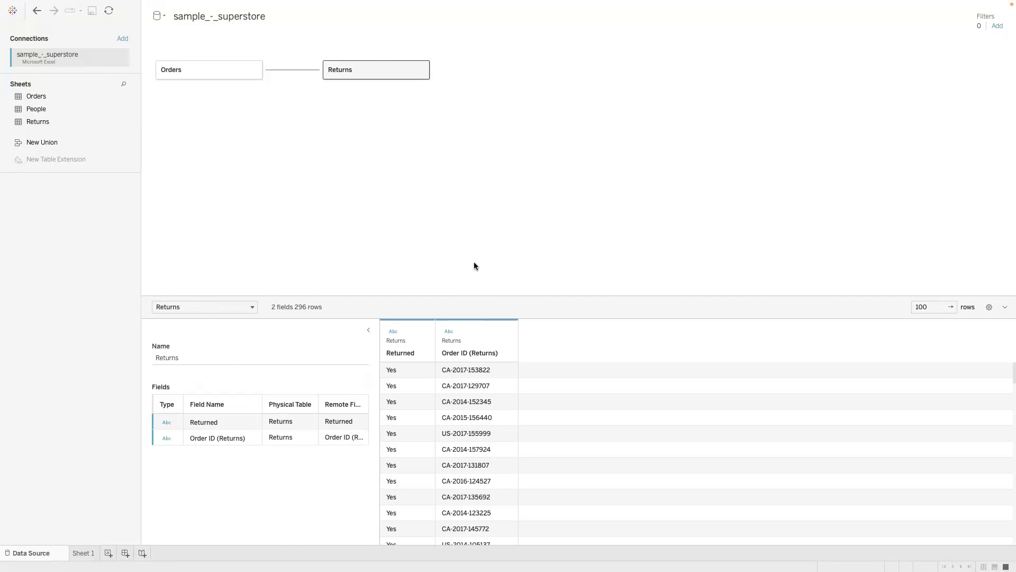
Switch the lower preview between Orders and Returns, then show the Orders–Returns relationship on Order ID
click(227, 306)
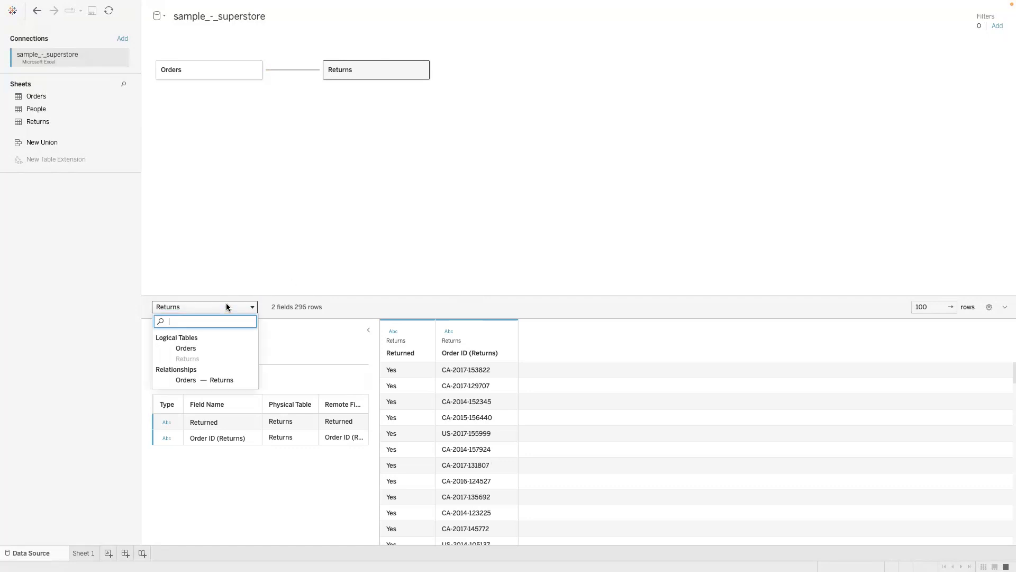
click(220, 348)
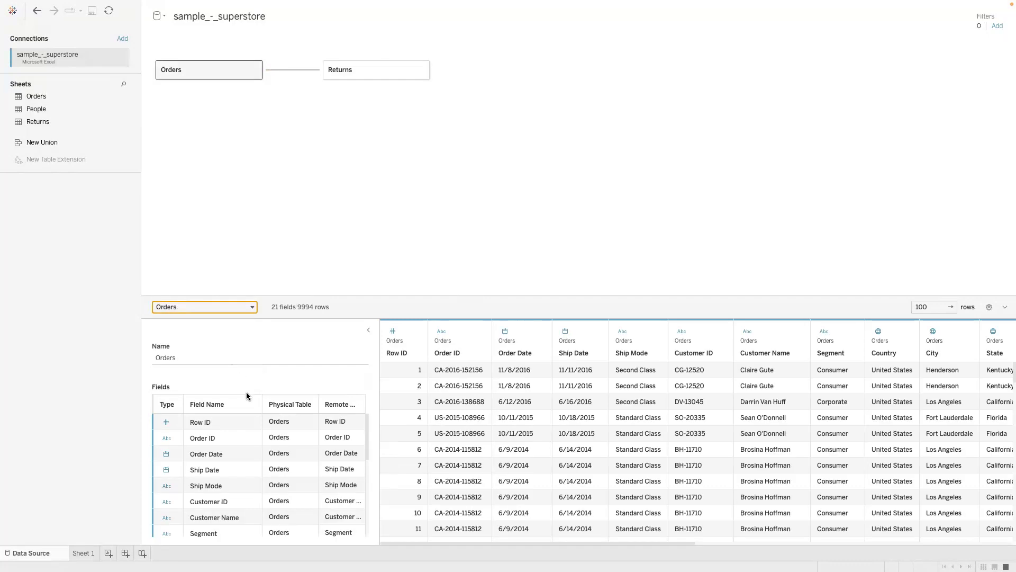
scroll(280, 430, down, 1)
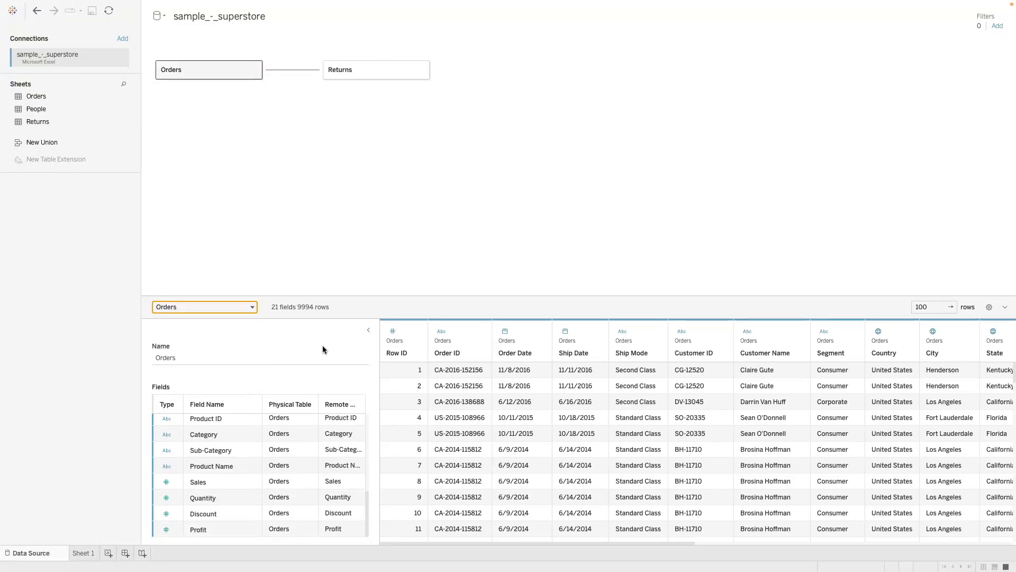
click(365, 71)
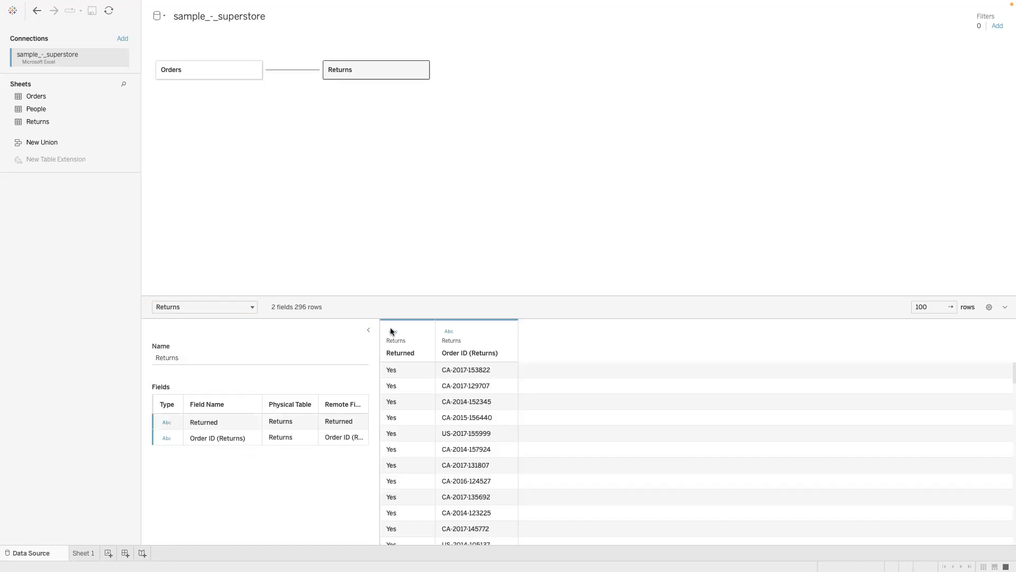
click(244, 305)
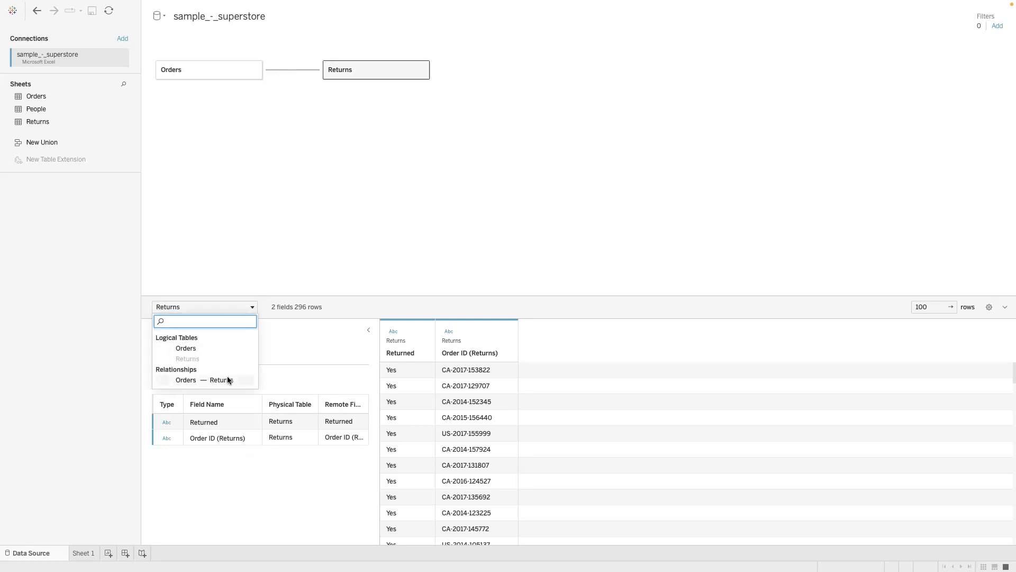
click(301, 237)
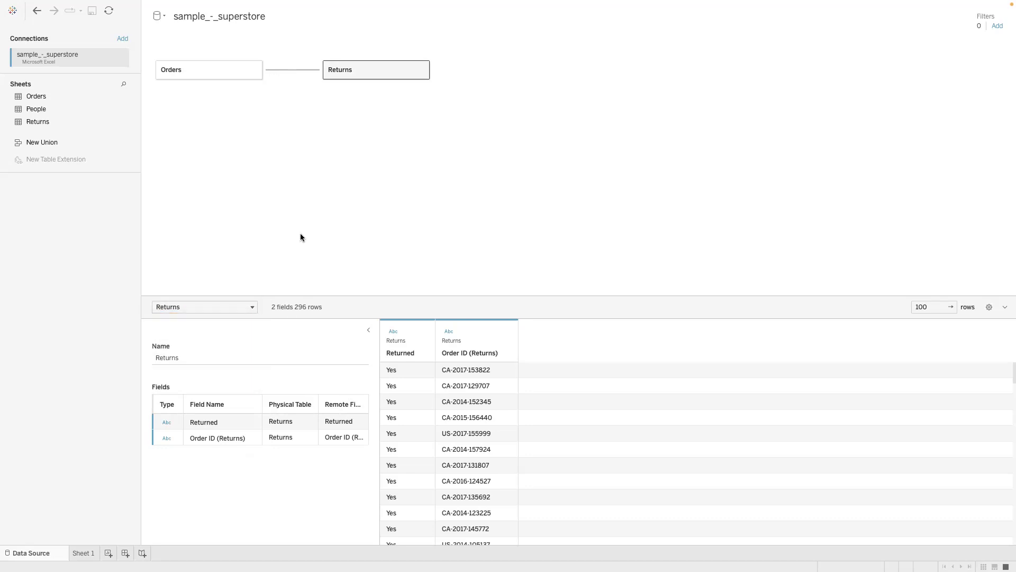
click(240, 310)
click(220, 379)
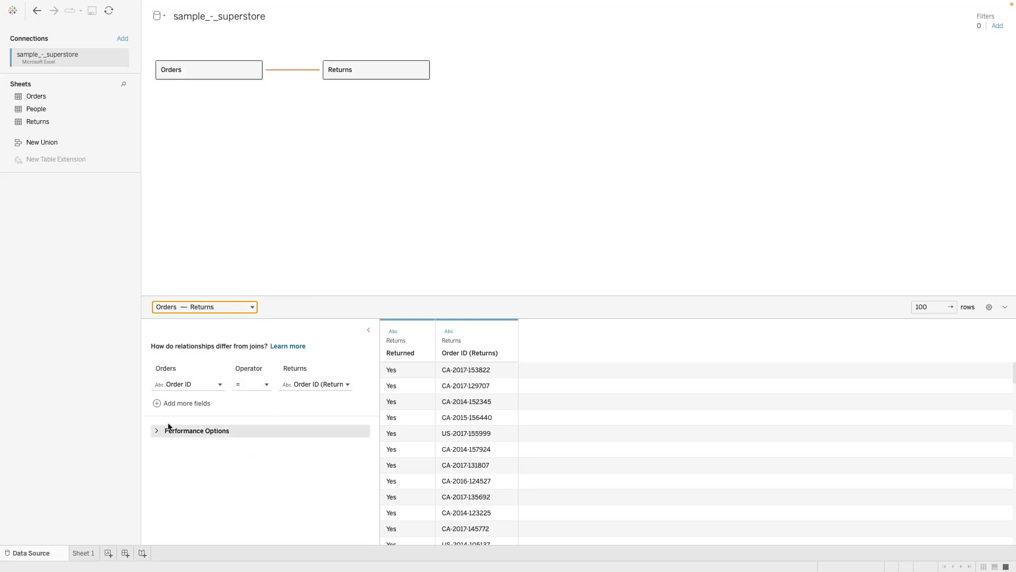
Check the relationship's performance options and equals operator, then remove the Returns table from the data source
click(154, 430)
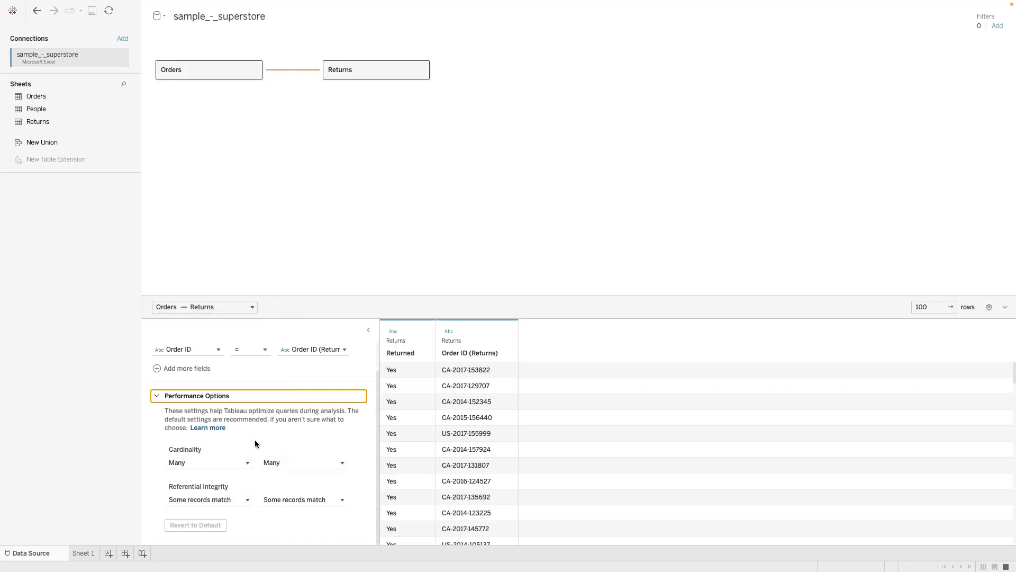
scroll(162, 423, up, 1)
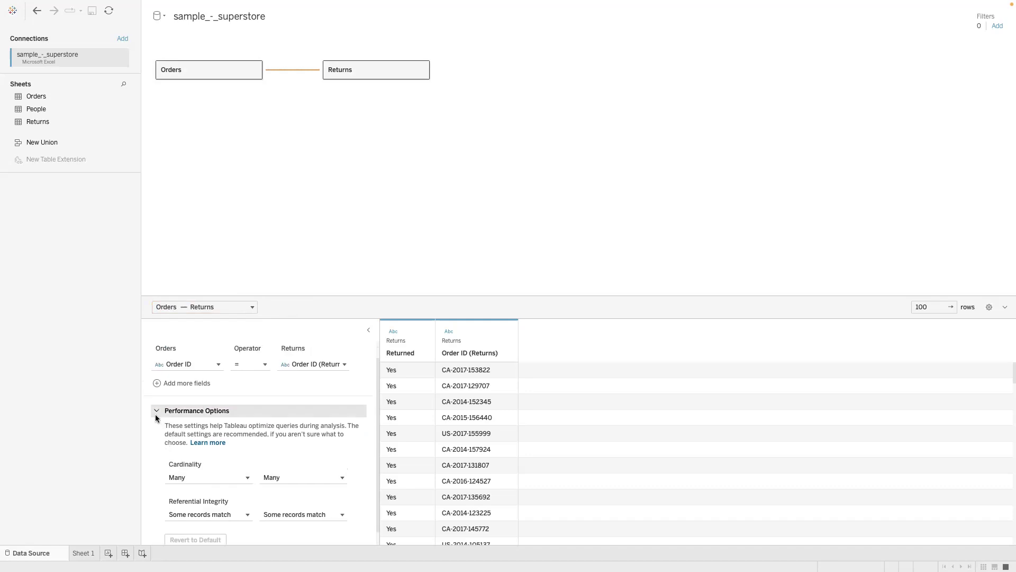
click(154, 412)
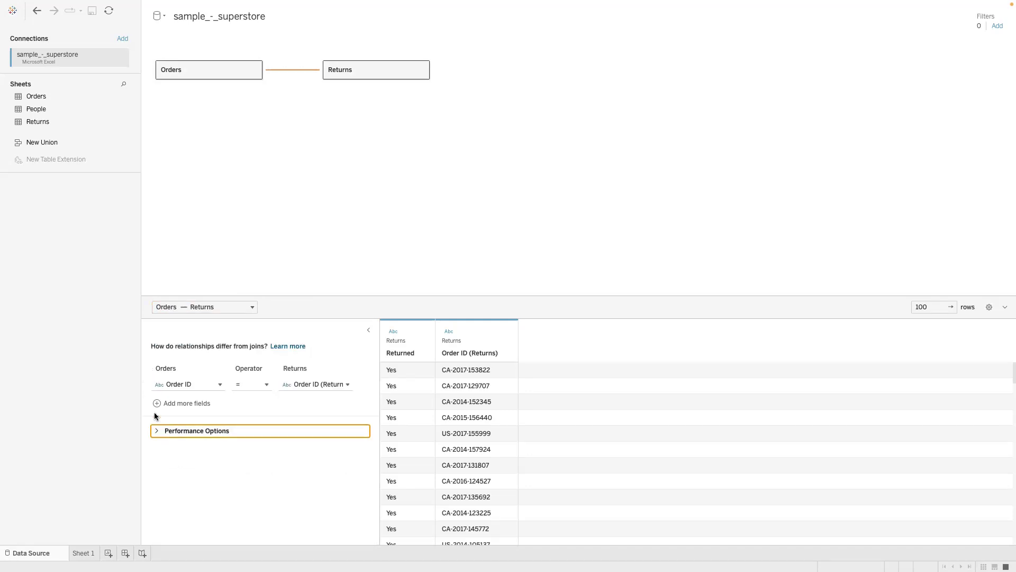
click(269, 384)
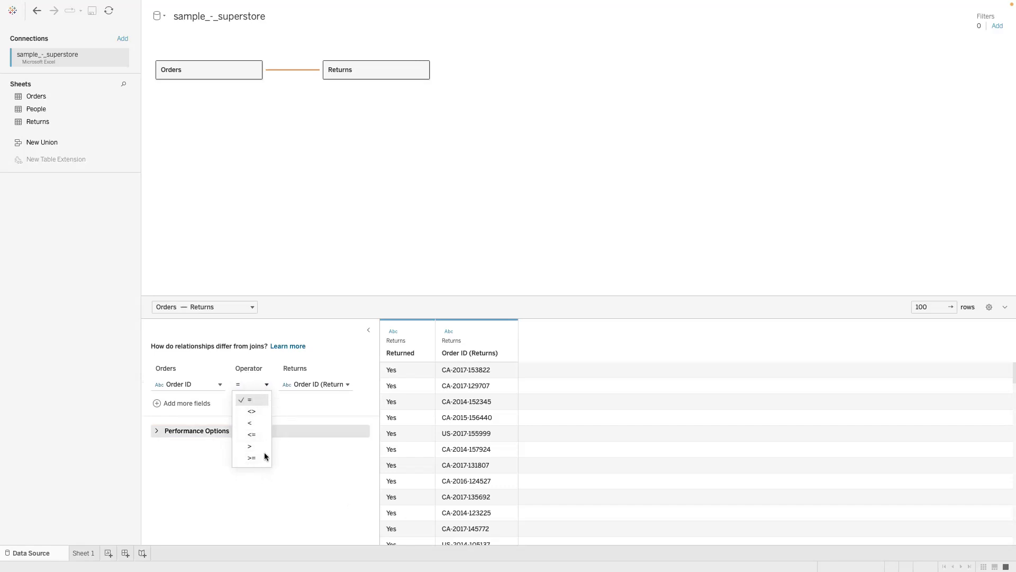
click(155, 457)
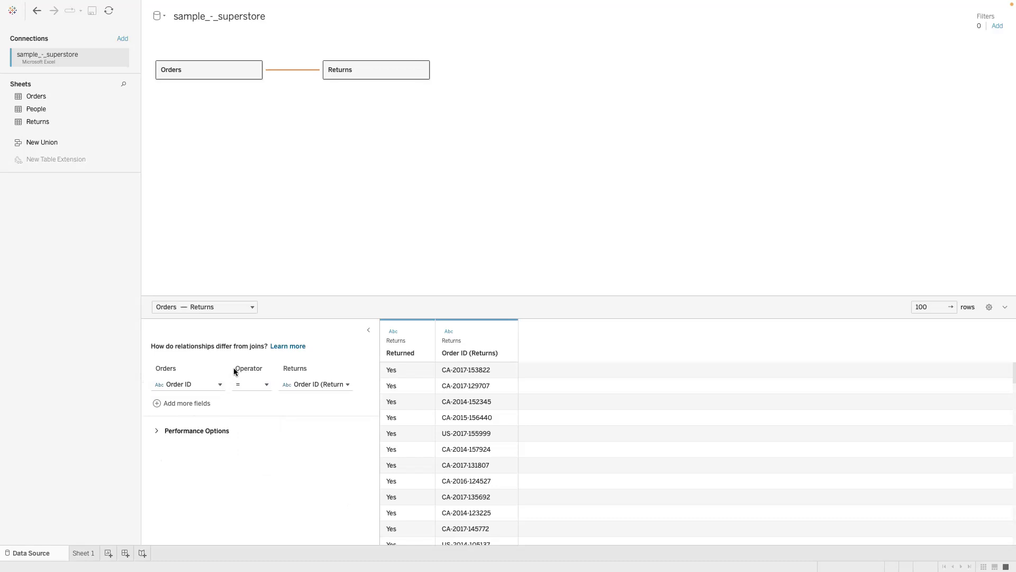
click(421, 70)
click(439, 112)
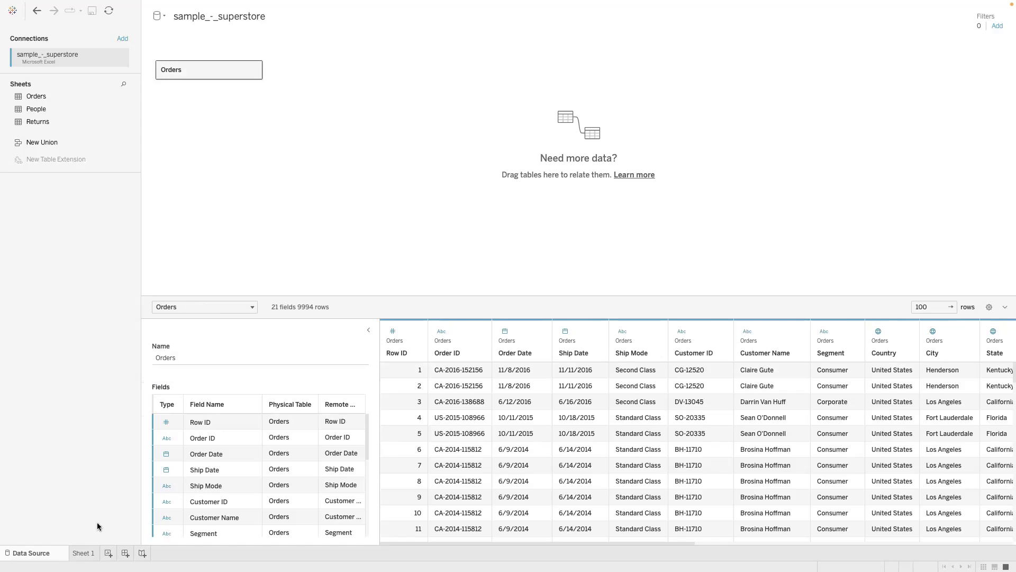
Switch to the empty Sheet 1 worksheet in Tableau Public
click(84, 553)
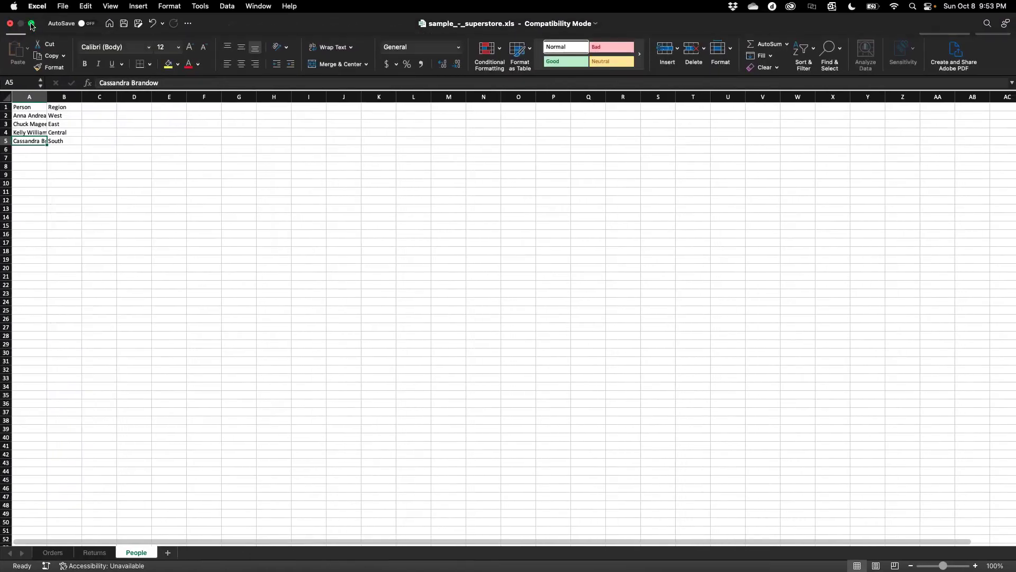
Take Excel out of full screen and hide it, bringing the outline document forward
click(27, 24)
key(super+w)
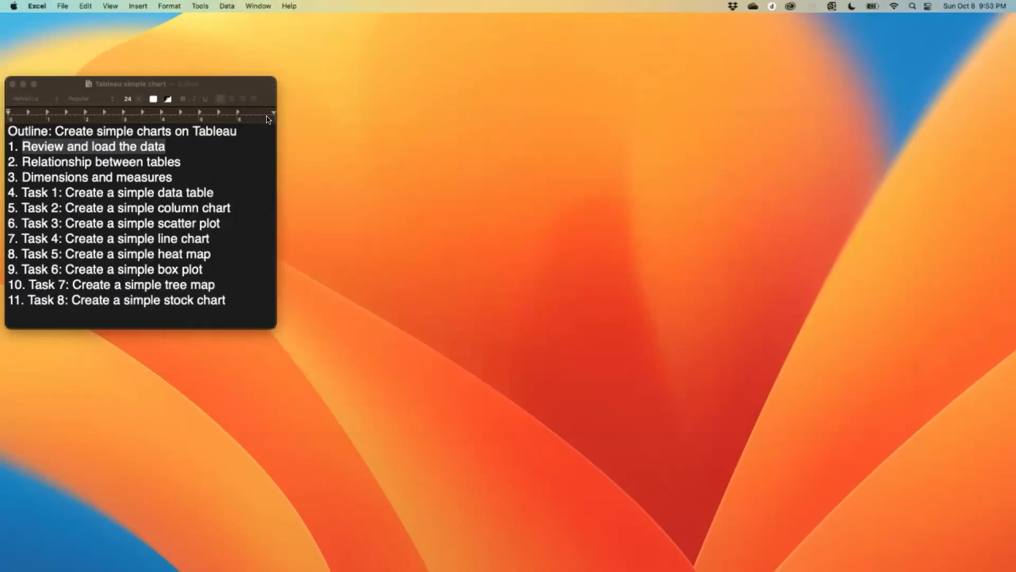
click(180, 174)
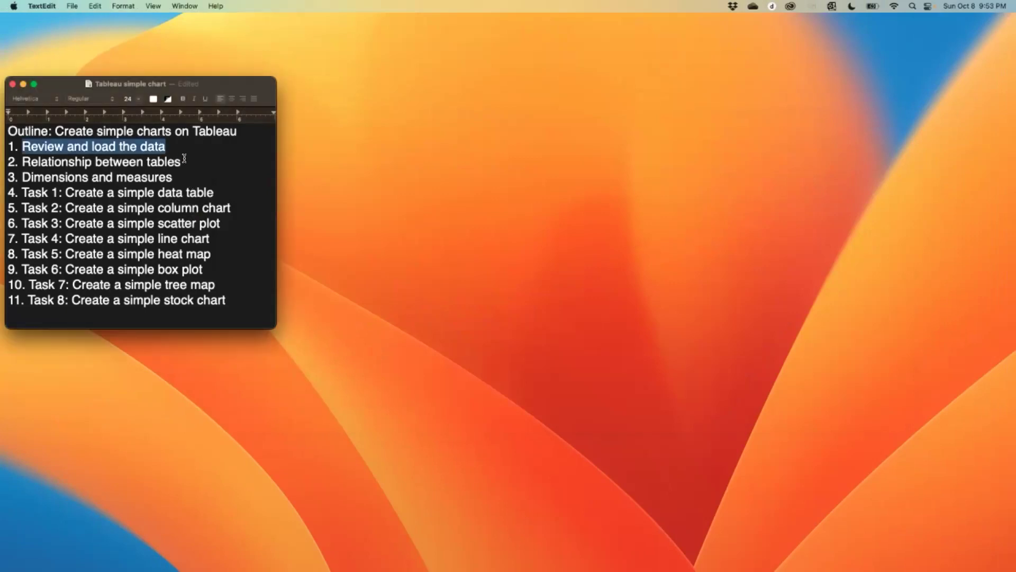
Highlight outline items 1 and 2 in green, then return to the Tableau worksheet
click(183, 159)
drag(183, 159, 10, 146)
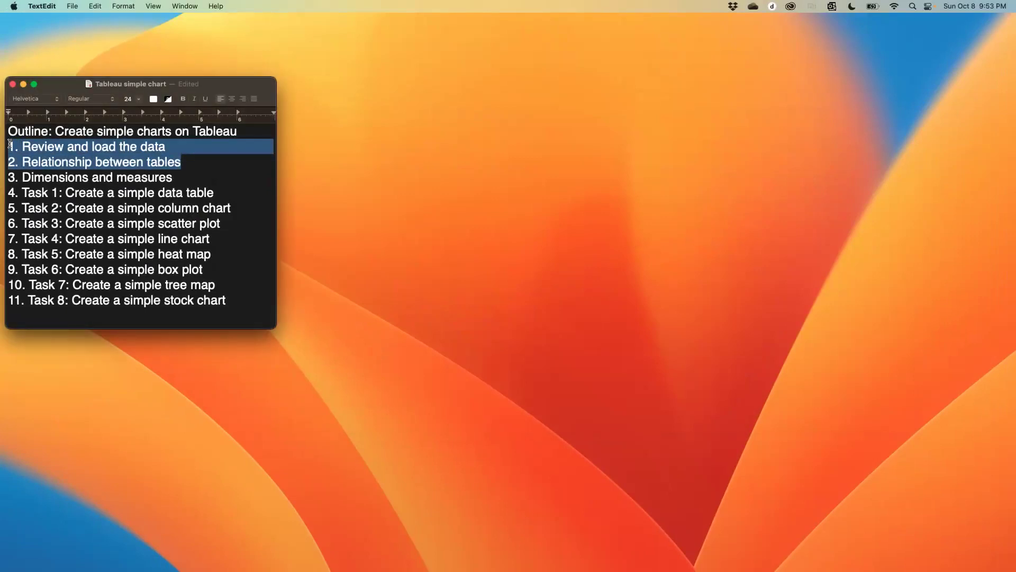
click(168, 99)
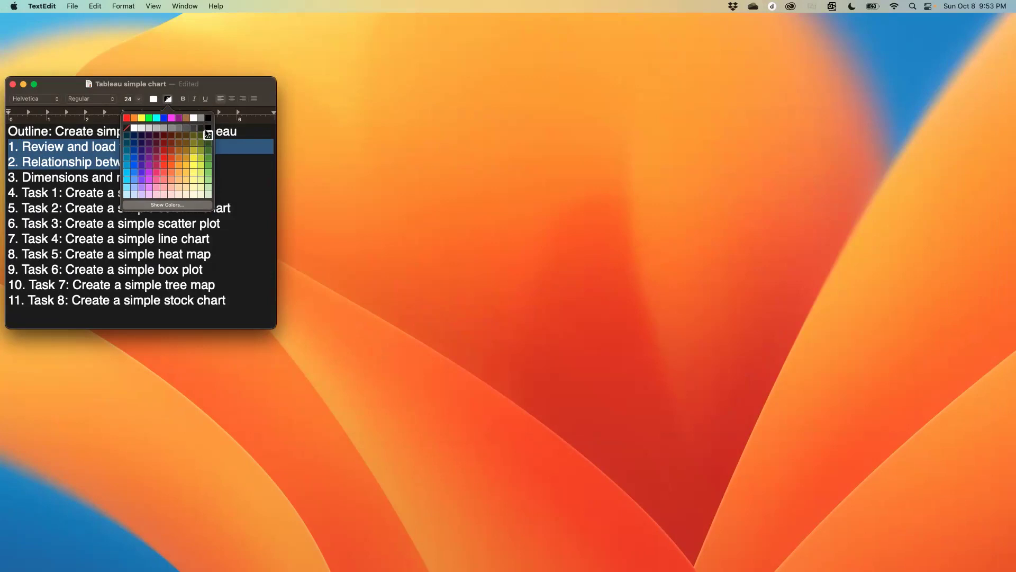
click(208, 180)
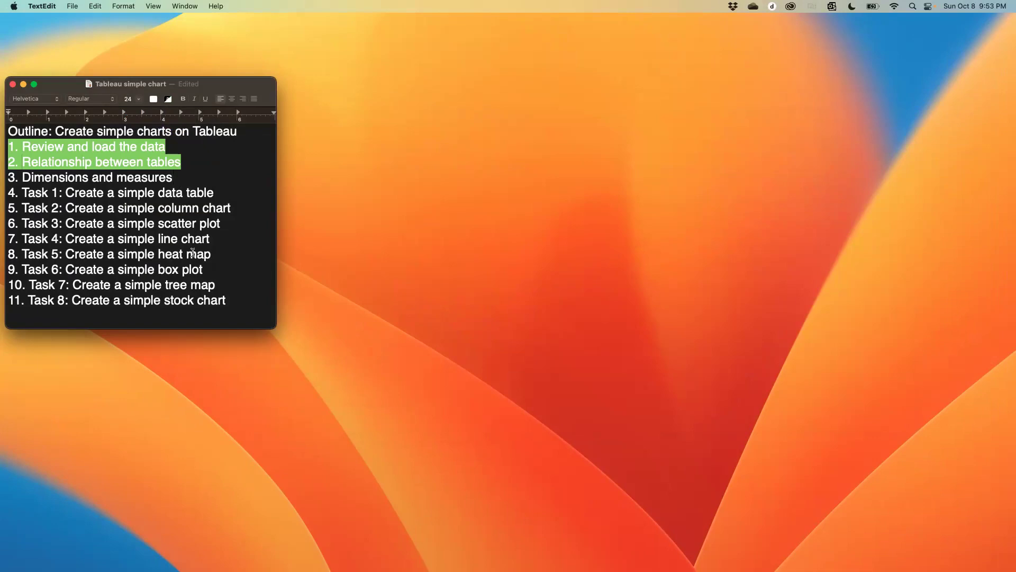
key(ctrl+Right)
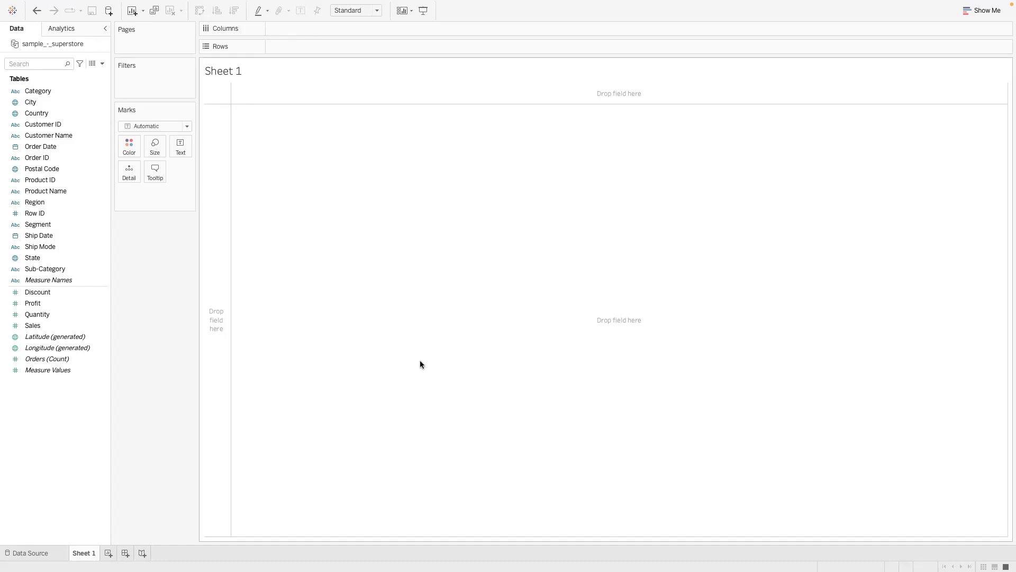
Place Segment on Columns and Profit on Rows to chart SUM(Profit) for Consumer, Corporate and Home Office
click(38, 234)
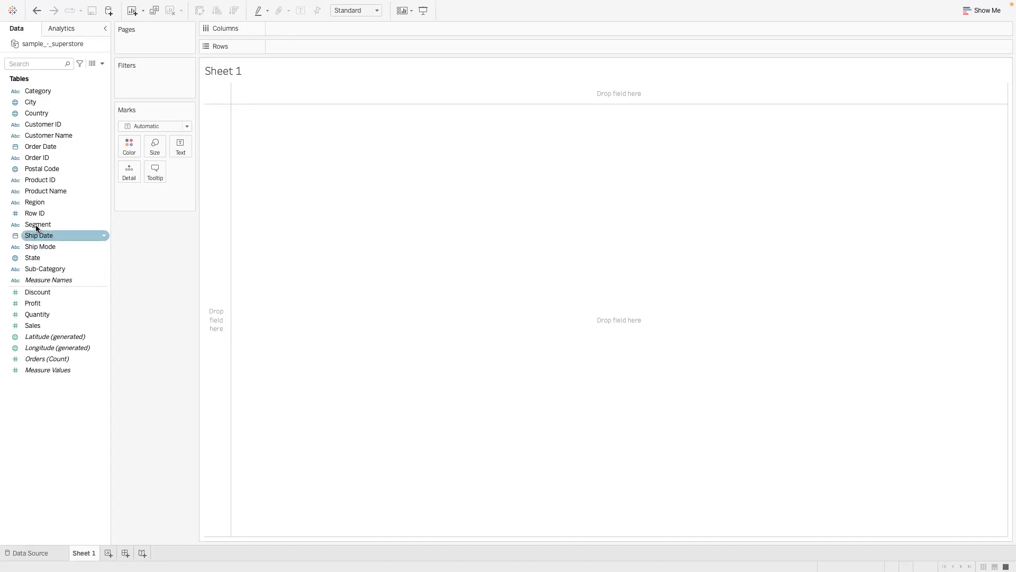
drag(37, 225, 309, 30)
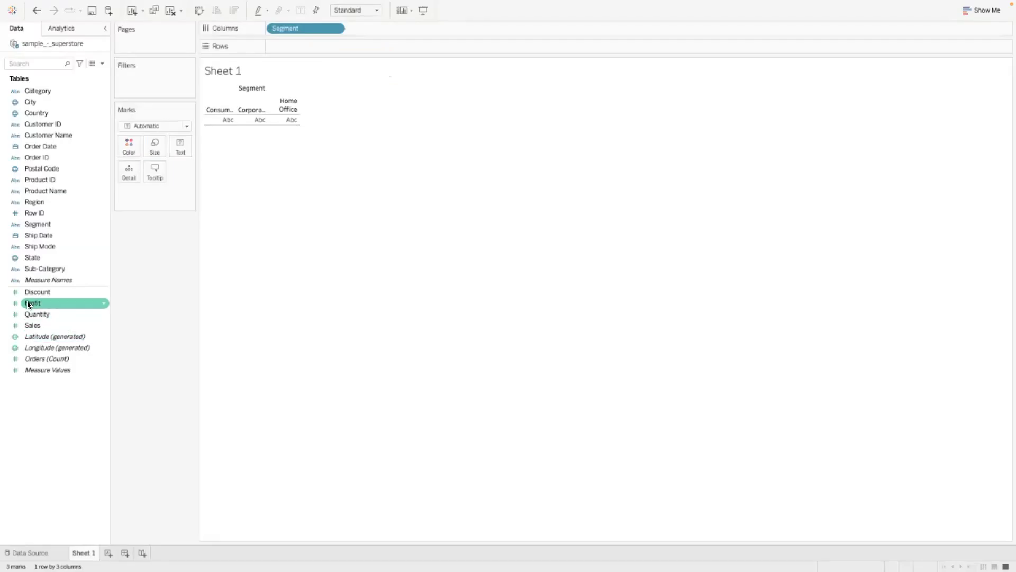
drag(27, 301, 274, 45)
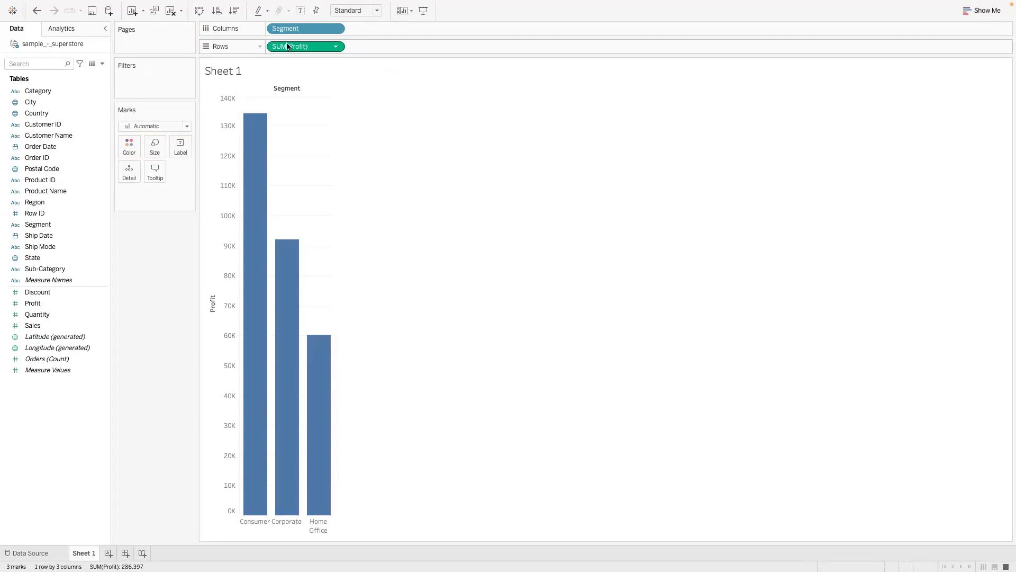
drag(61, 302, 276, 49)
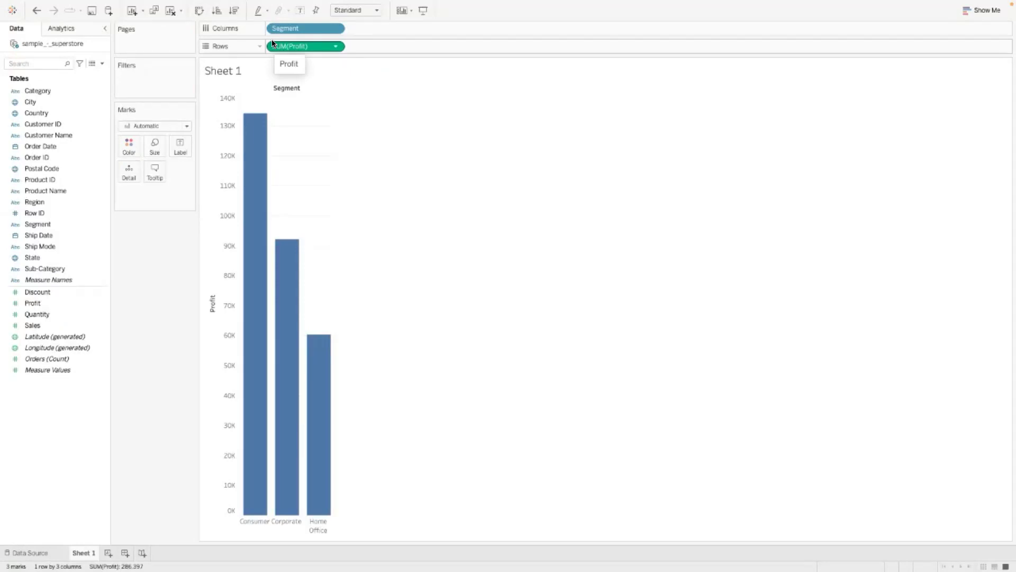
key(ctrl+Left)
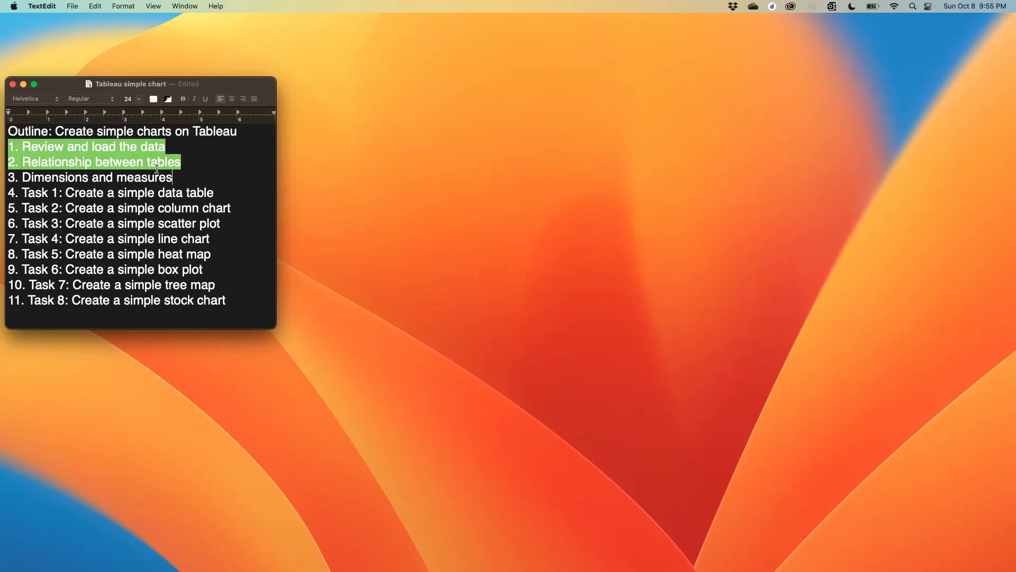
Highlight outline item 3, 'Dimensions and measures', in green
drag(173, 177, 8, 177)
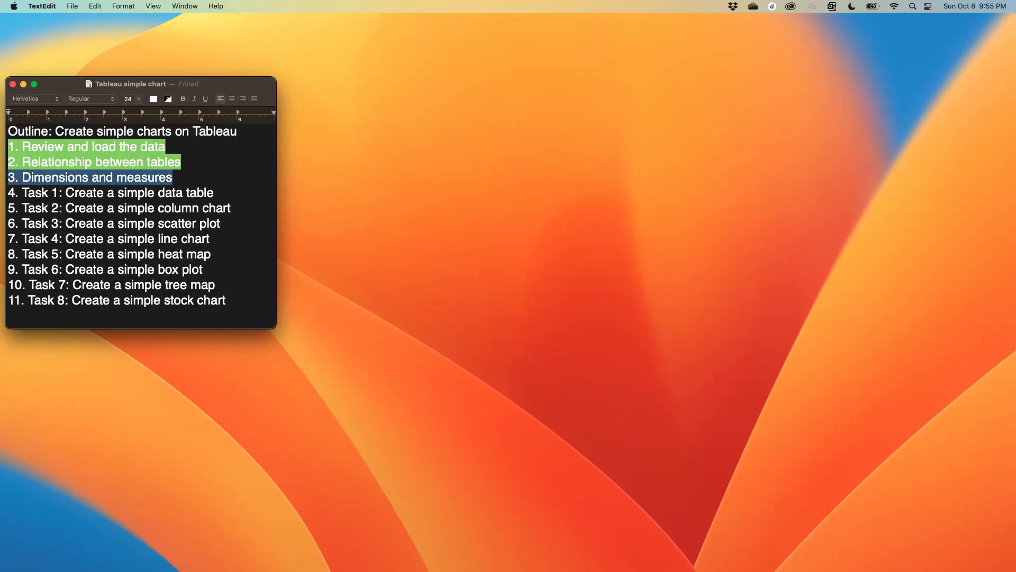
click(168, 99)
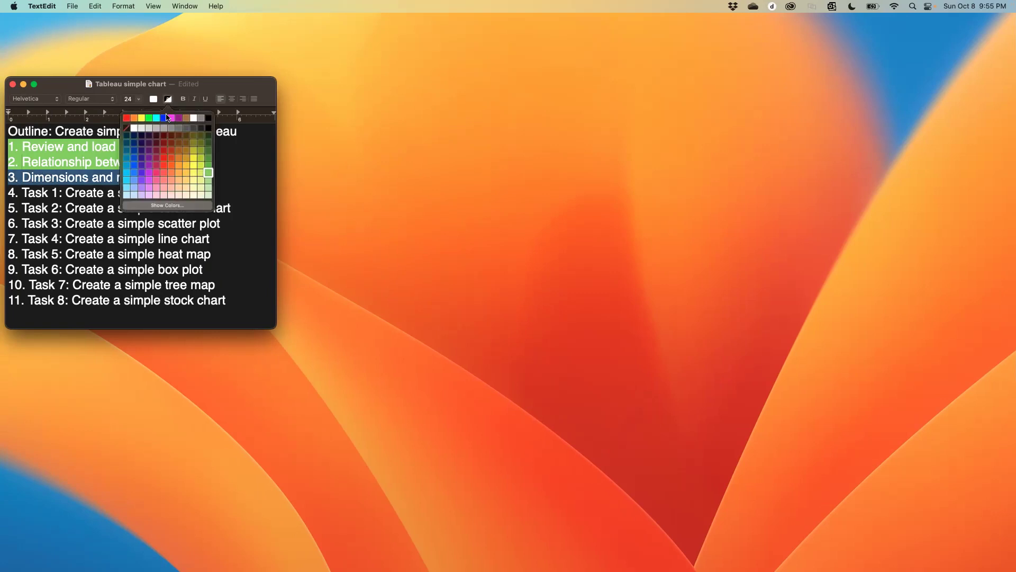
click(209, 172)
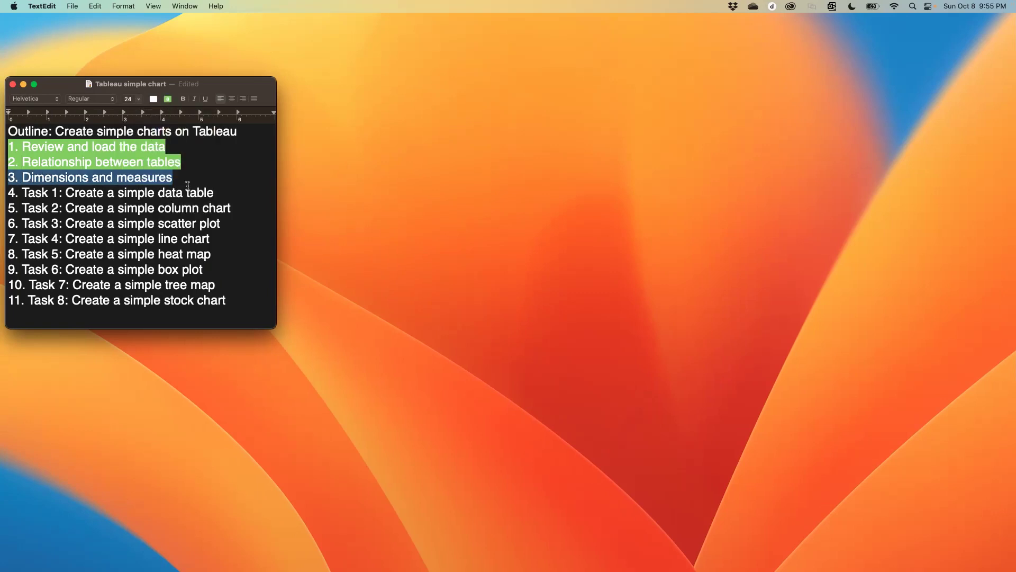
click(188, 186)
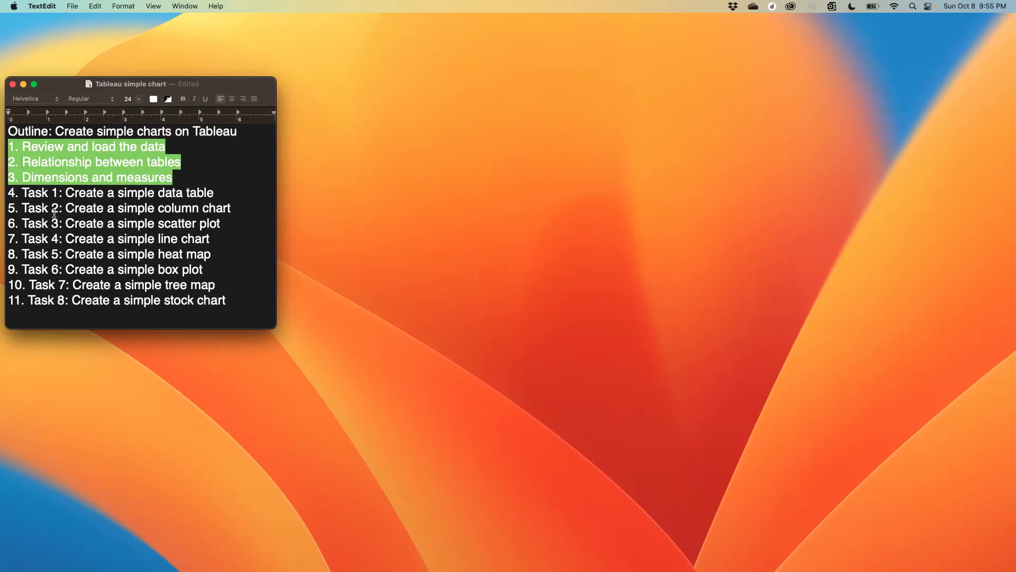